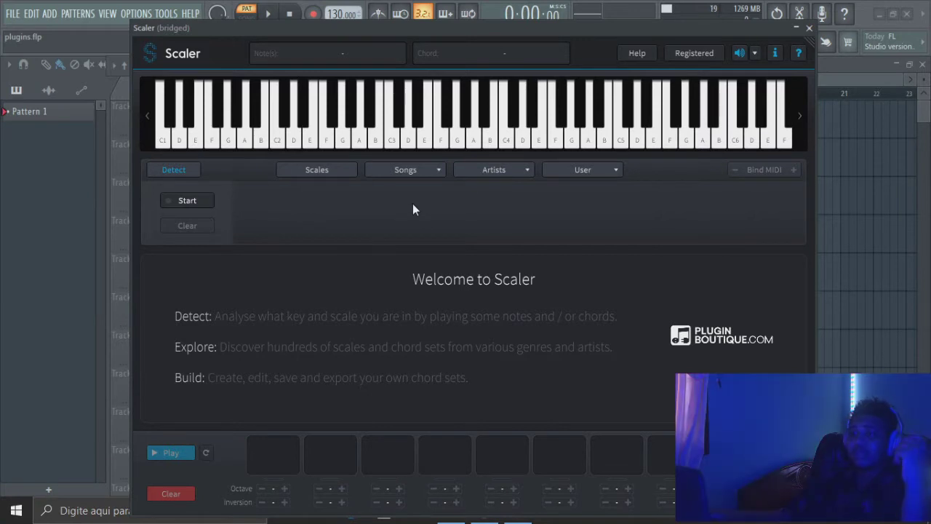
Start the note detection analysis and stop it again.
left_click_drag(500, 36, 533, 35)
left_click(206, 203)
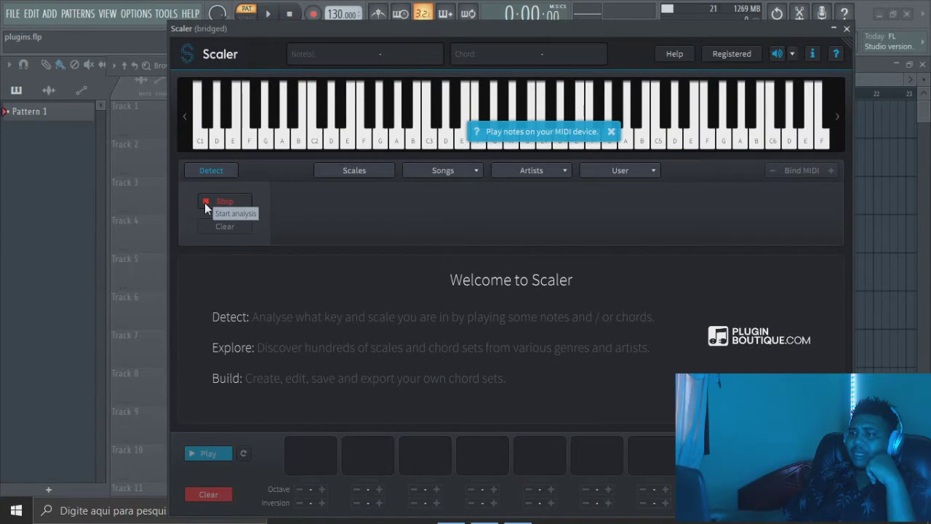
left_click(214, 204)
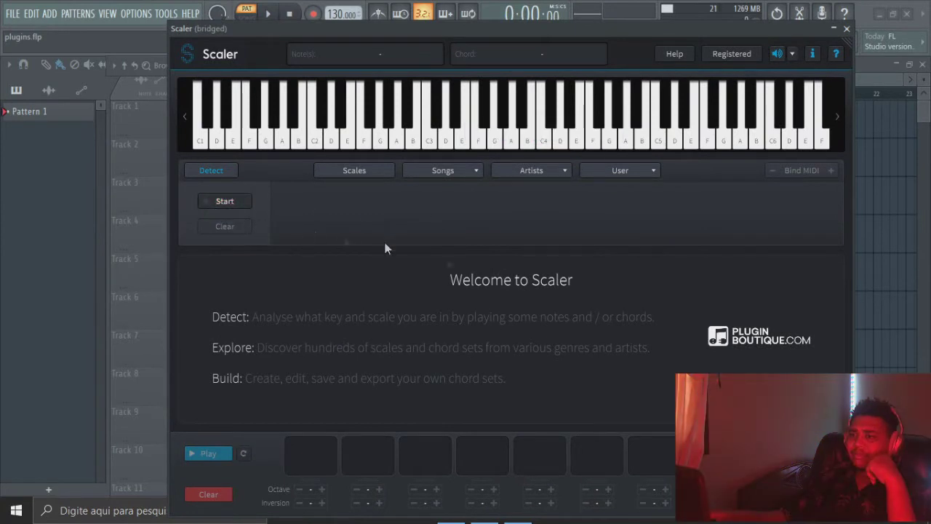
Browse the list of all scales and select the F Major pentatonic scale to show its chords.
left_click(371, 172)
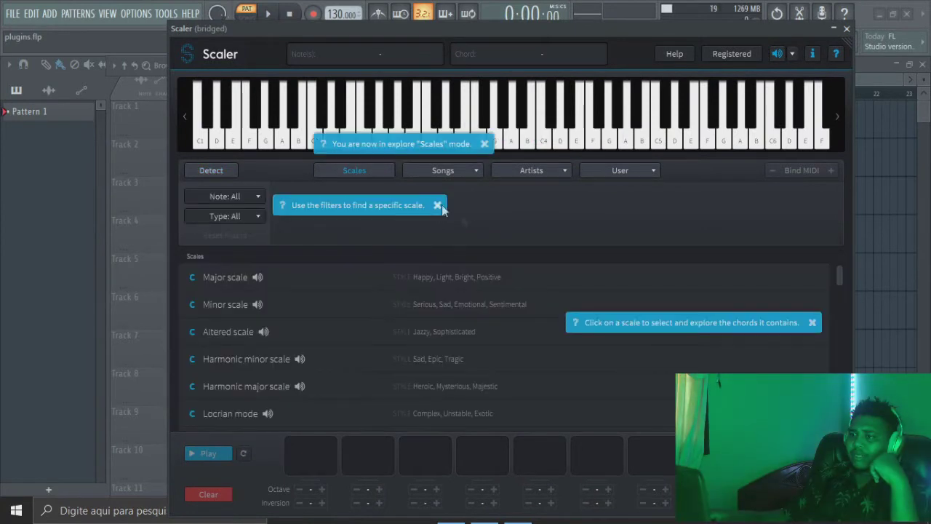
scroll(705, 306, "down", 3)
scroll(706, 309, "down", 5)
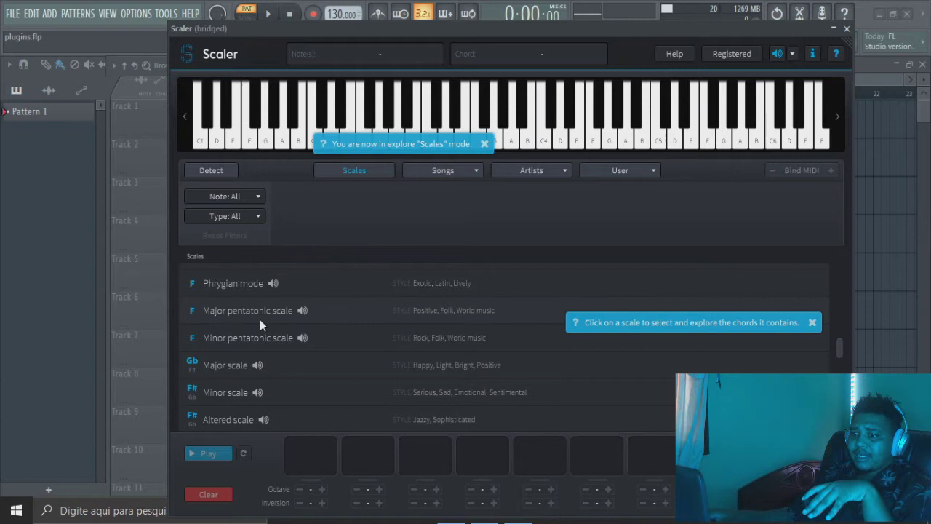
left_click(260, 323)
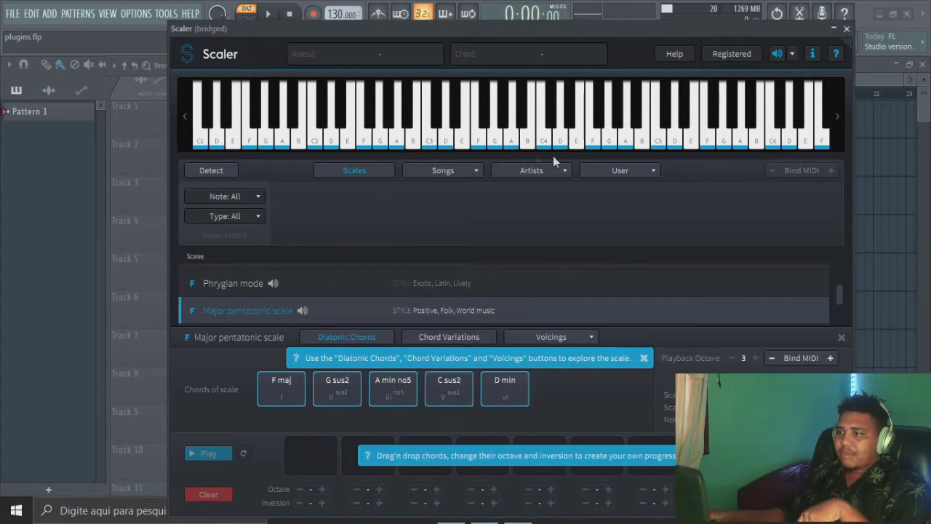
Load the Love Ballad chord set from the song presets.
left_click(441, 172)
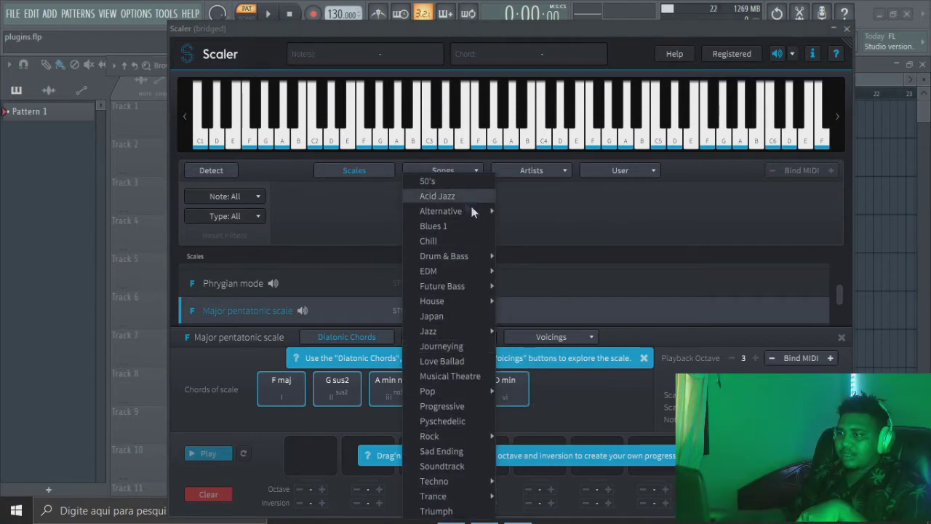
mouse_move(474, 212)
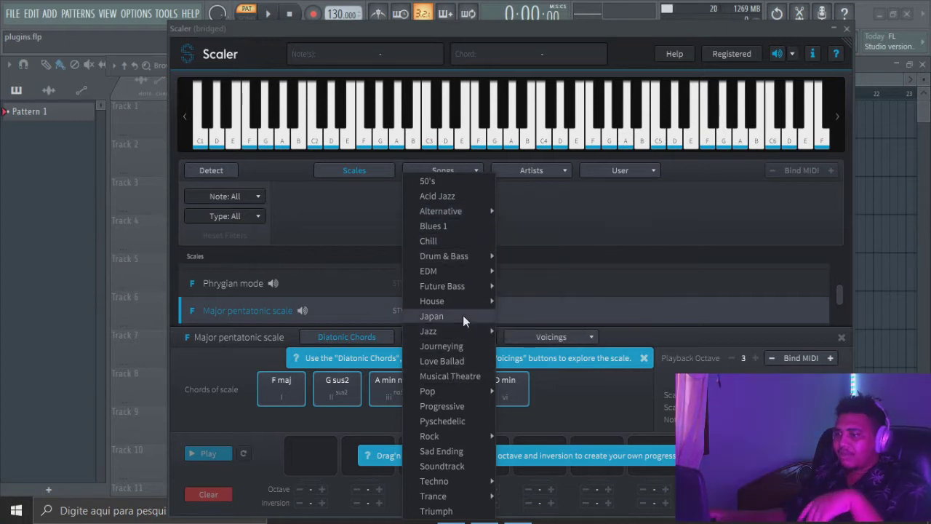
left_click(466, 363)
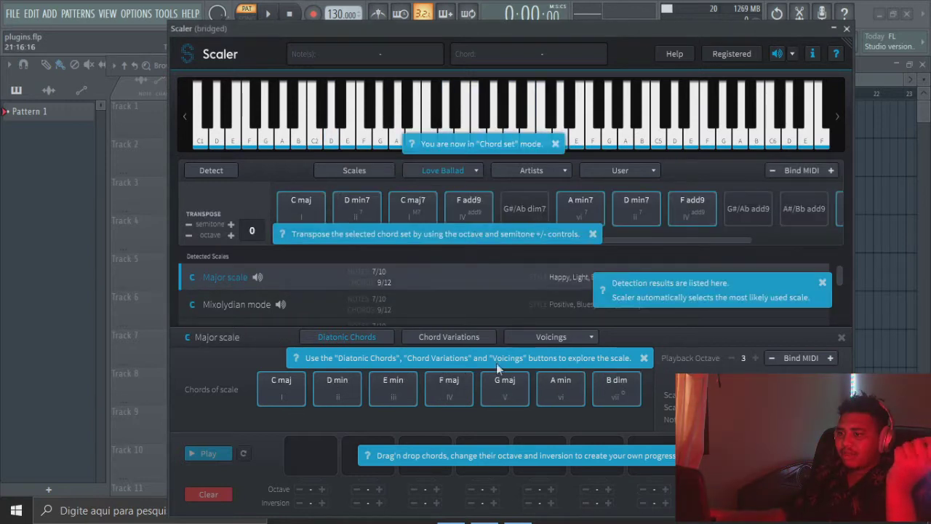
Audition the diatonic chords of the C Major scale, from C maj through B dim.
left_click(499, 387)
left_click(431, 397)
left_click(407, 403)
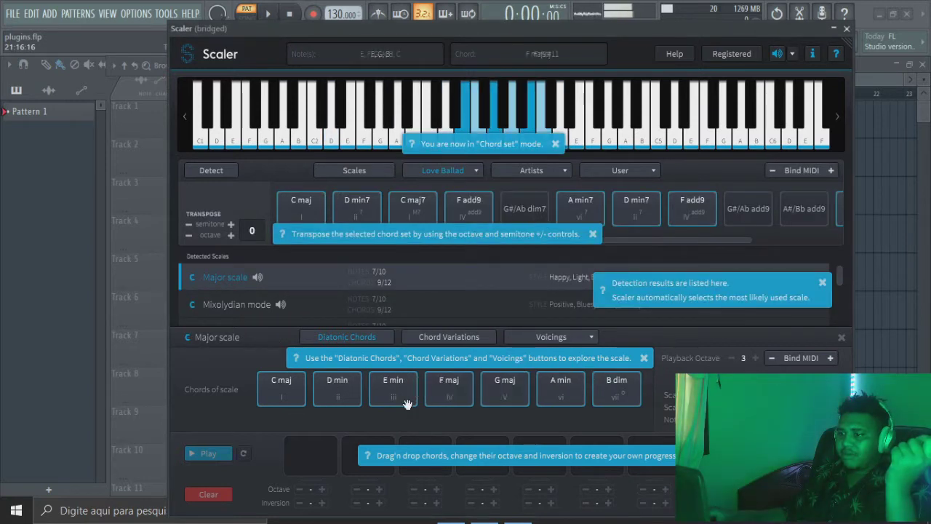
left_click(351, 404)
left_click(294, 396)
left_click(454, 397)
left_click(512, 400)
left_click(572, 403)
left_click(619, 388)
Audition the A min7, D min7 and F add9 chords of the Love Ballad set in different orders.
left_click(575, 208)
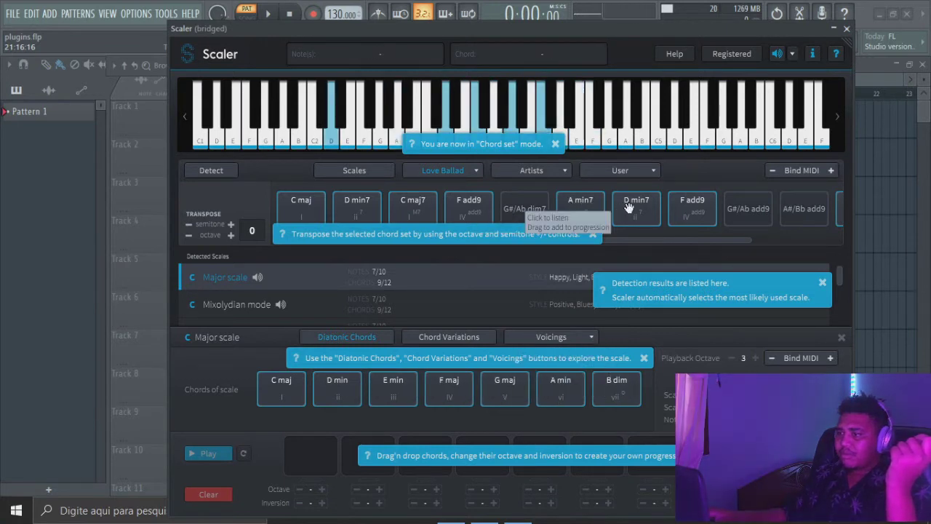
left_click(629, 207)
left_click(629, 207)
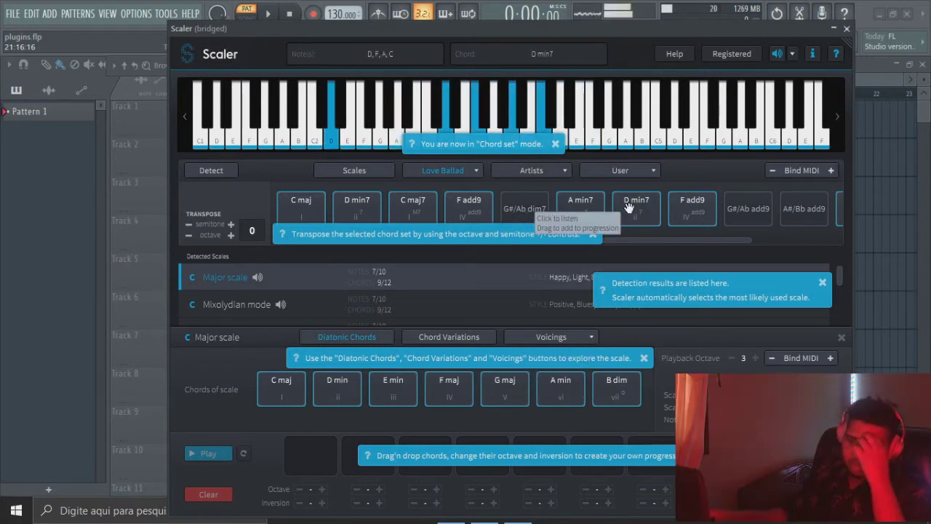
left_click(682, 218)
left_click(582, 214)
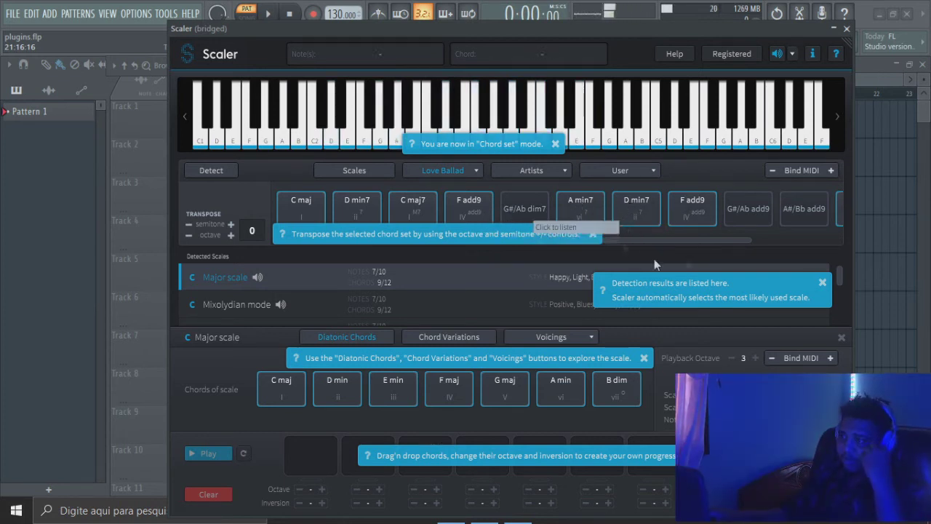
left_click(679, 220)
left_click(620, 216)
left_click(582, 217)
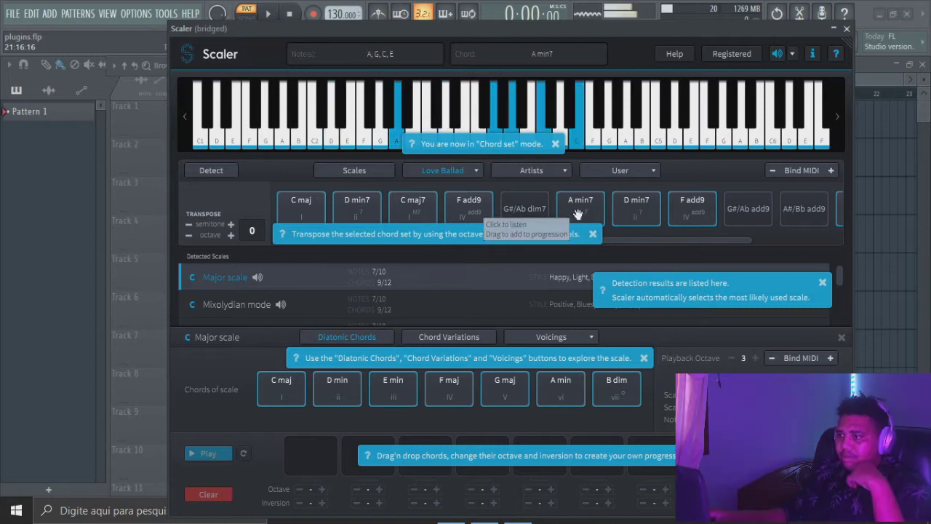
Dismiss the transposition and detection tips and audition more Love Ballad chords, including G#/Ab add9, A#/Bb add9, D min7 and C maj.
left_click(593, 234)
left_click(821, 284)
left_click(744, 209)
left_click(801, 211)
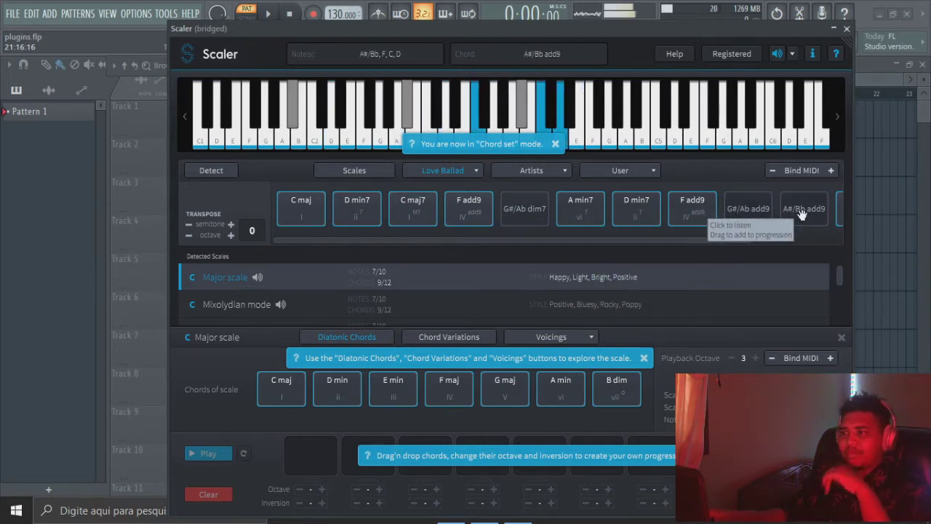
left_click(835, 213)
left_click_drag(731, 242, 438, 248)
left_click(825, 211)
left_click(361, 204)
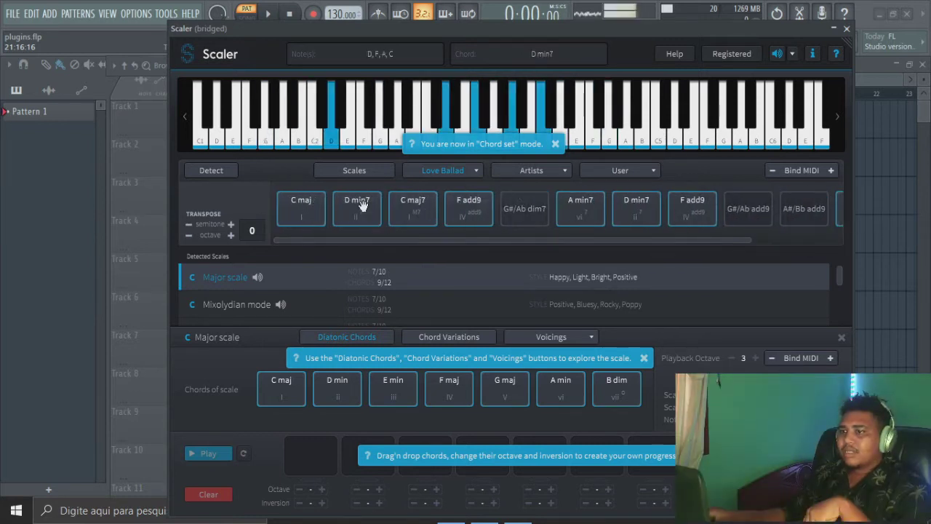
left_click(310, 219)
Switch the chord set to the Pop 1 song preset.
left_click(464, 176)
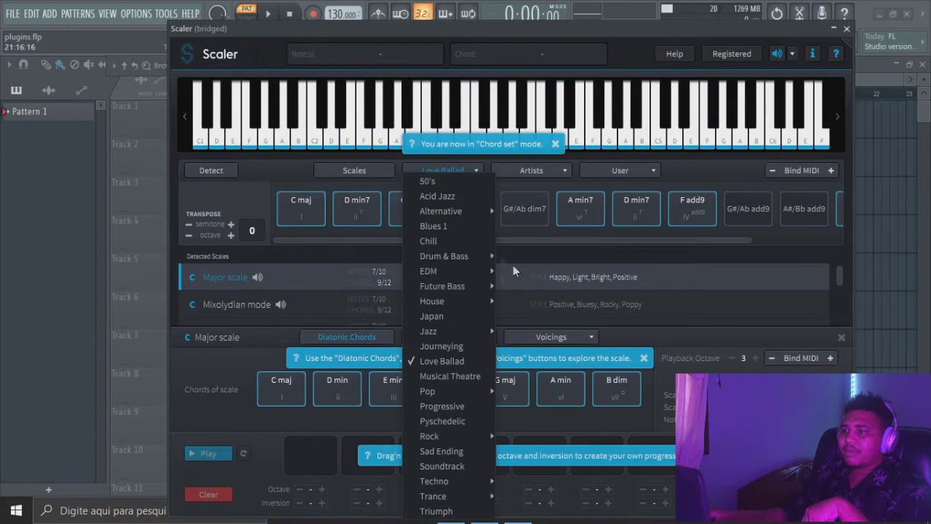
mouse_move(465, 392)
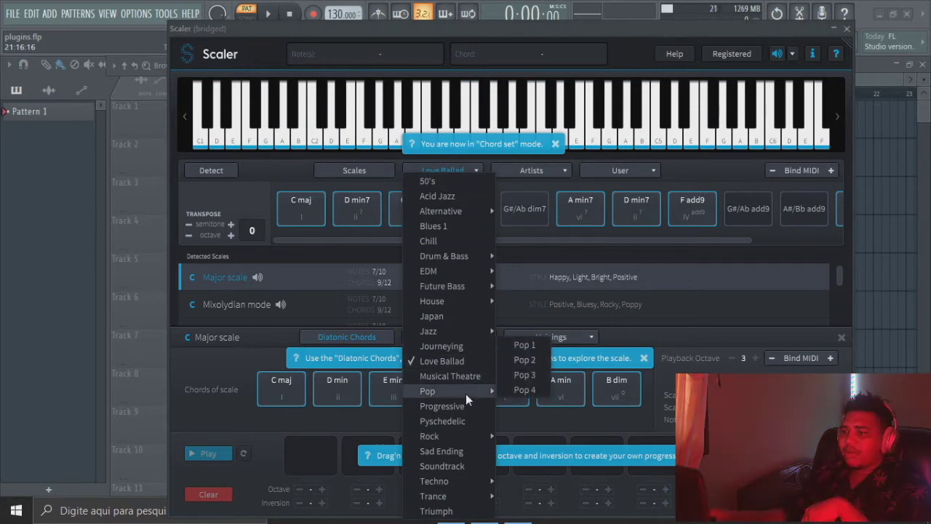
left_click(525, 345)
Audition the Pop 1 set's chords, including E min, E min7, C#/Db min7b5, C maj, D maj and A maj.
left_click(312, 211)
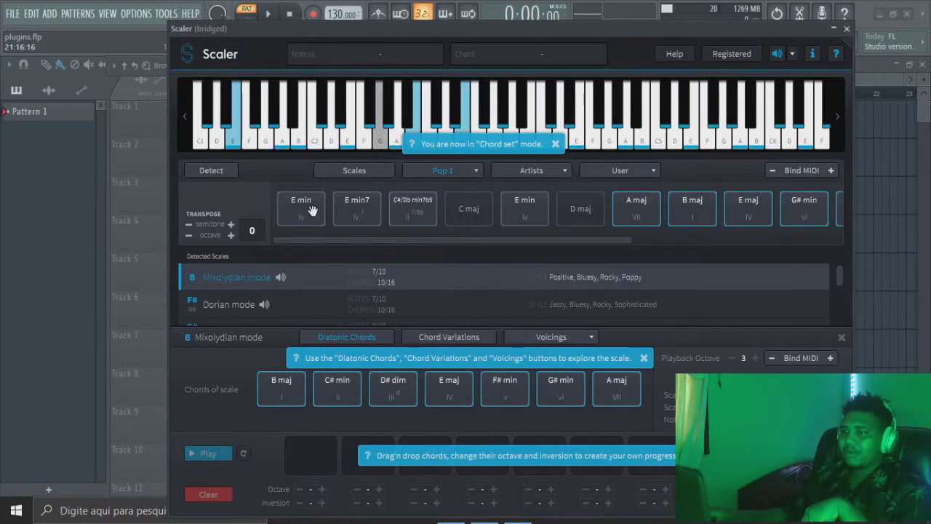
left_click(355, 208)
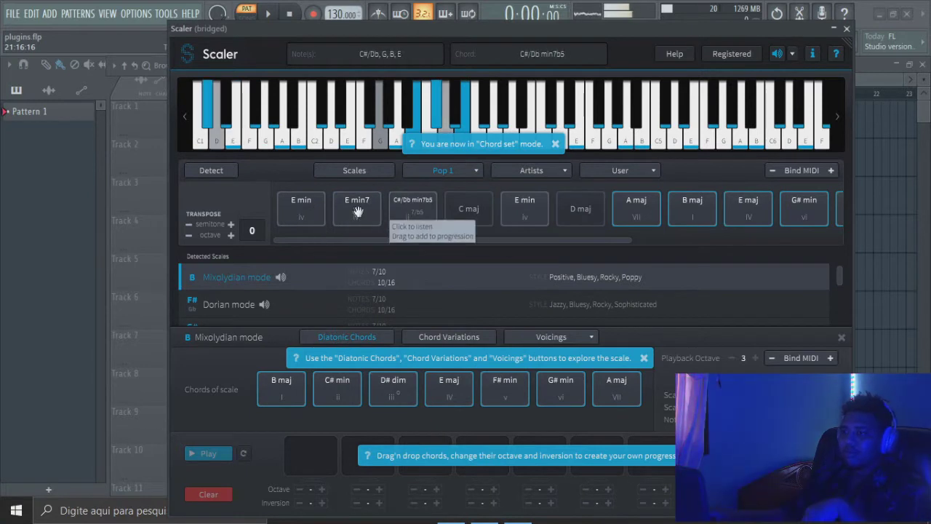
left_click(415, 212)
left_click(590, 221)
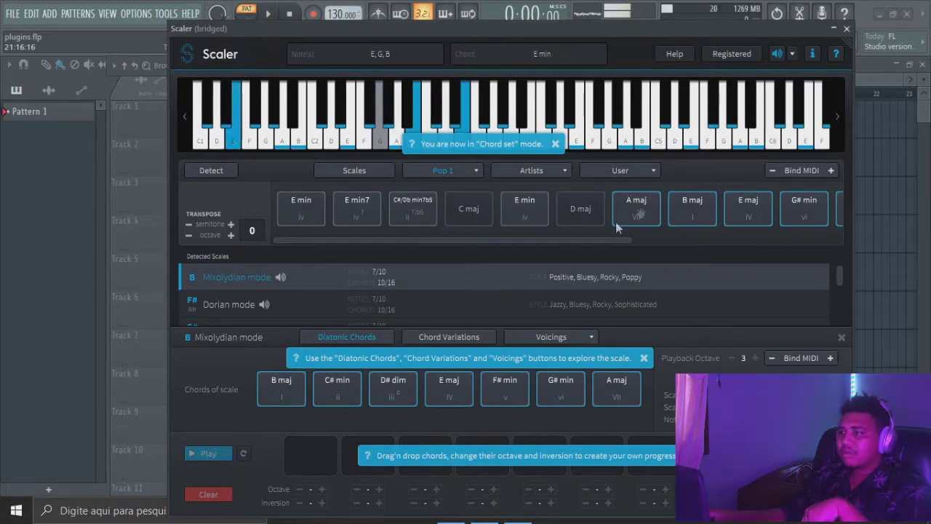
left_click(621, 220)
left_click(587, 217)
left_click(539, 221)
left_click(459, 221)
left_click(372, 203)
Audition the diatonic chords of the B Mixolydian mode from A maj down to B maj.
left_click(605, 390)
left_click(577, 391)
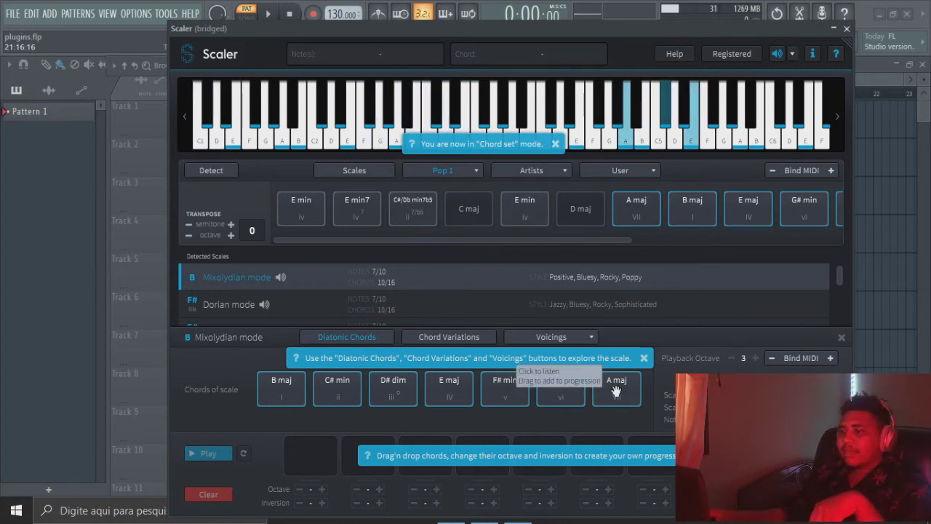
left_click(611, 391)
left_click(561, 391)
left_click(505, 390)
left_click(456, 395)
left_click(399, 395)
left_click(342, 394)
left_click(267, 394)
Compare B maj and D maj from the set with the scale's G# min, and dismiss the chord exploration tip.
left_click(697, 217)
left_click(583, 217)
left_click(571, 385)
left_click(644, 357)
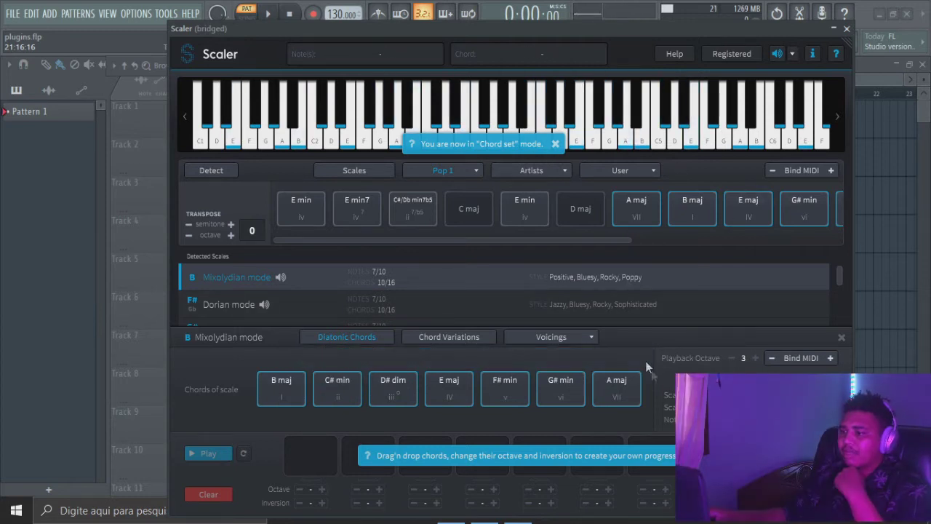
Add the set's first E min chord to the first progression slot and move the plugin window up.
left_click(307, 212)
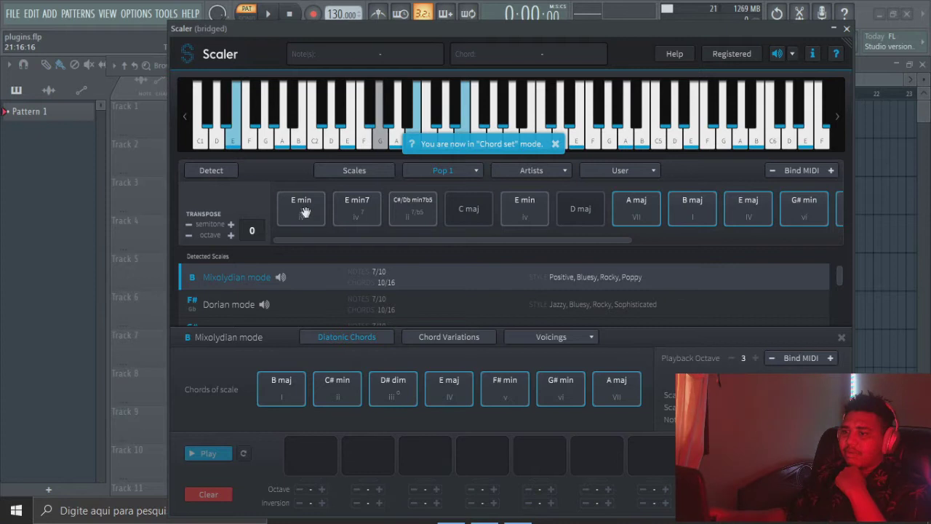
left_click_drag(304, 226, 313, 449)
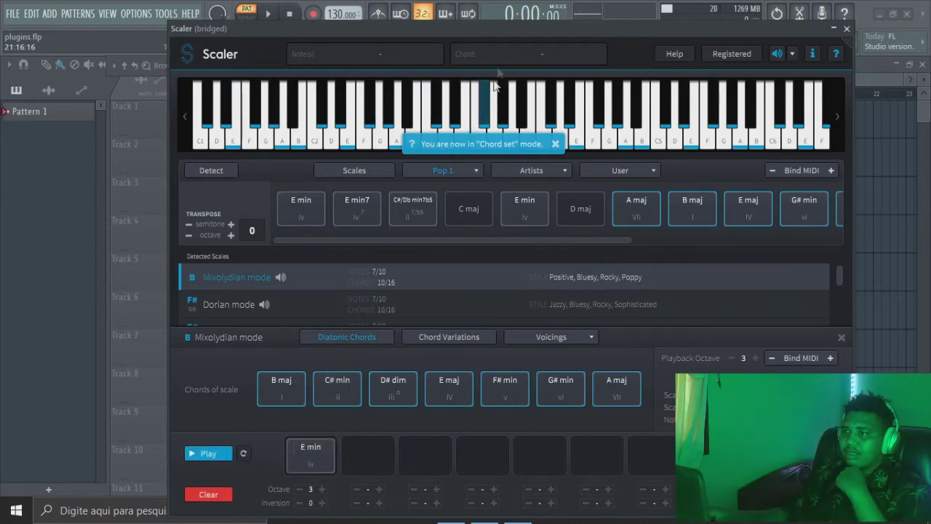
left_click_drag(499, 38, 499, 6)
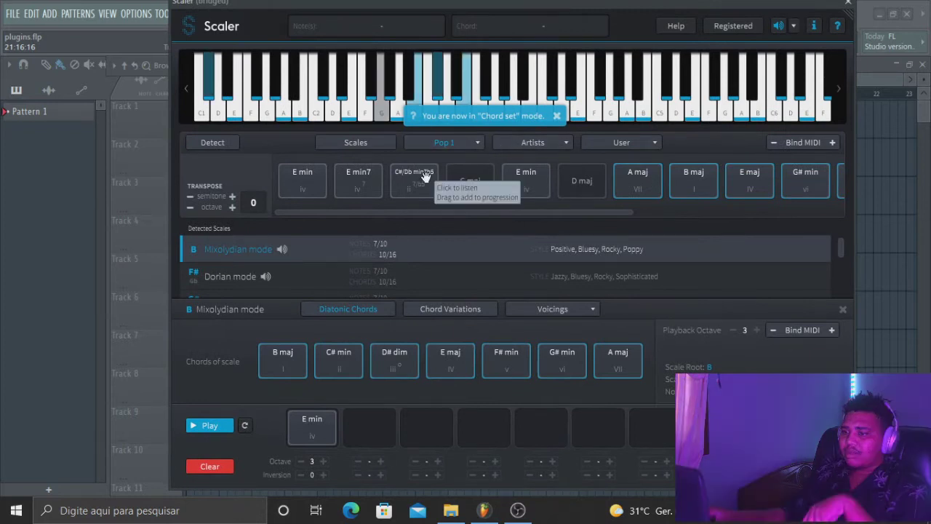
Audition the progression's E min chord against other Pop 1 chords such as C#/Db min7b5 and E min7.
left_click(322, 429)
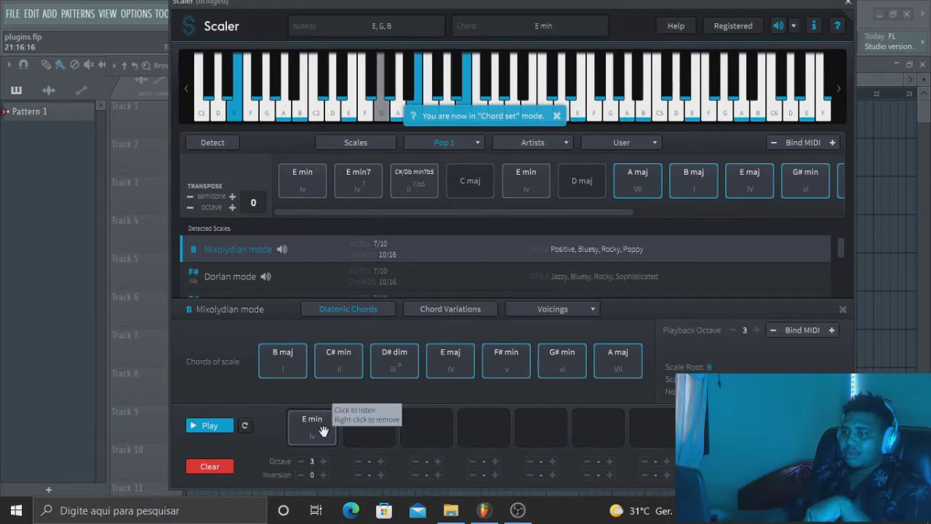
left_click(323, 429)
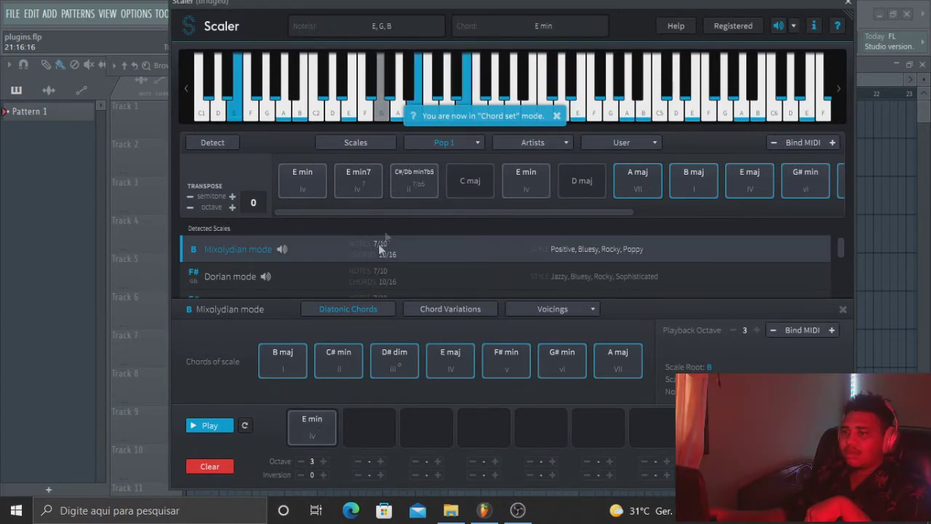
left_click(401, 180)
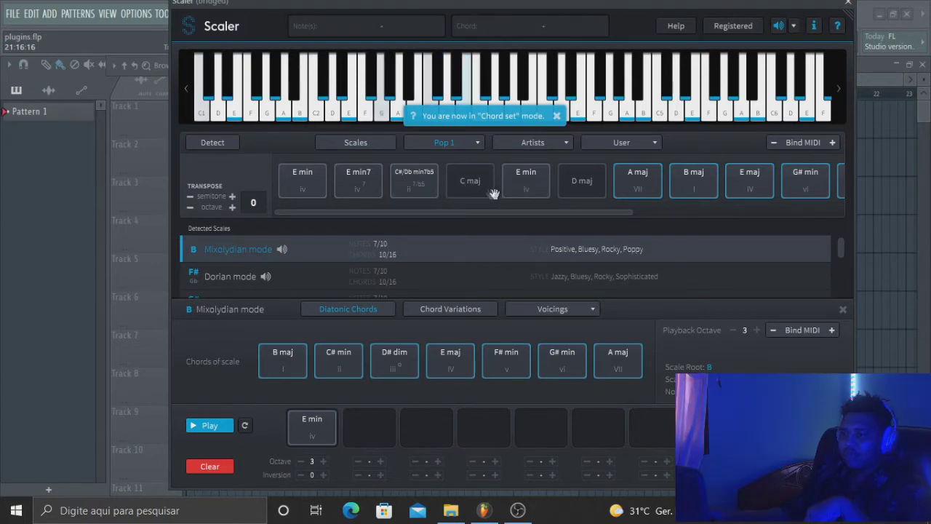
left_click(361, 190)
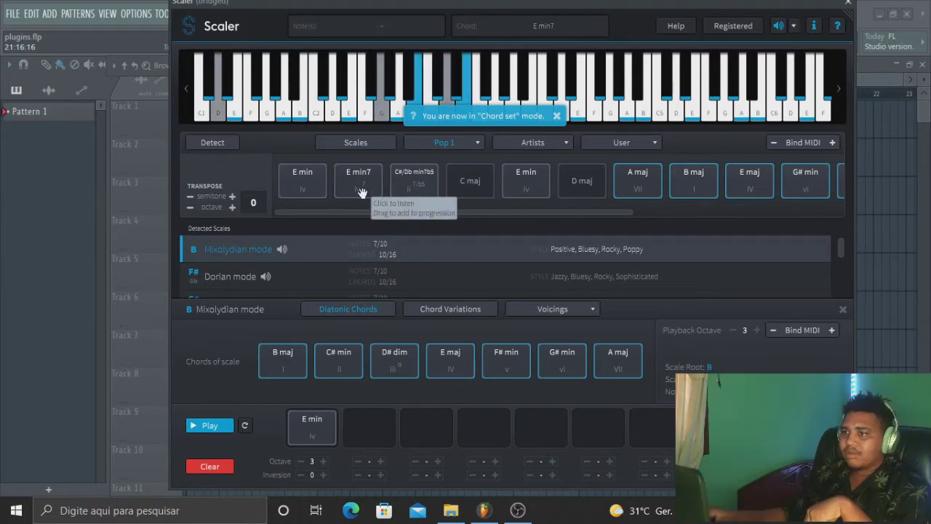
left_click(334, 435)
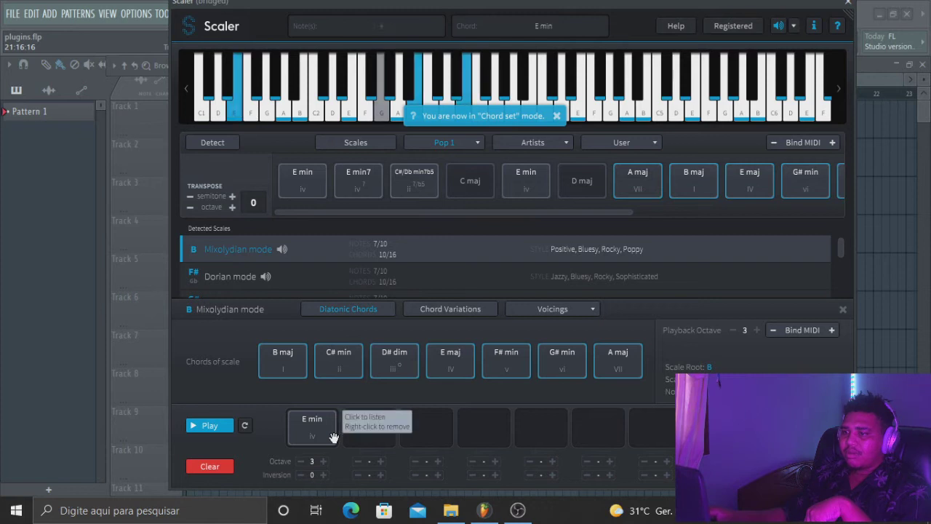
left_click(333, 437)
left_click(333, 437)
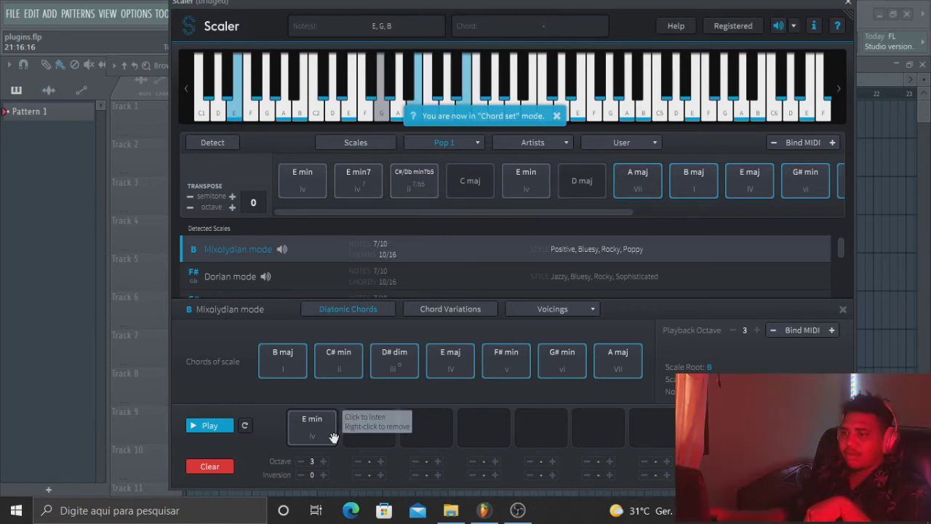
Add E min7 to the second progression slot and audition both progression chords.
left_click(351, 177)
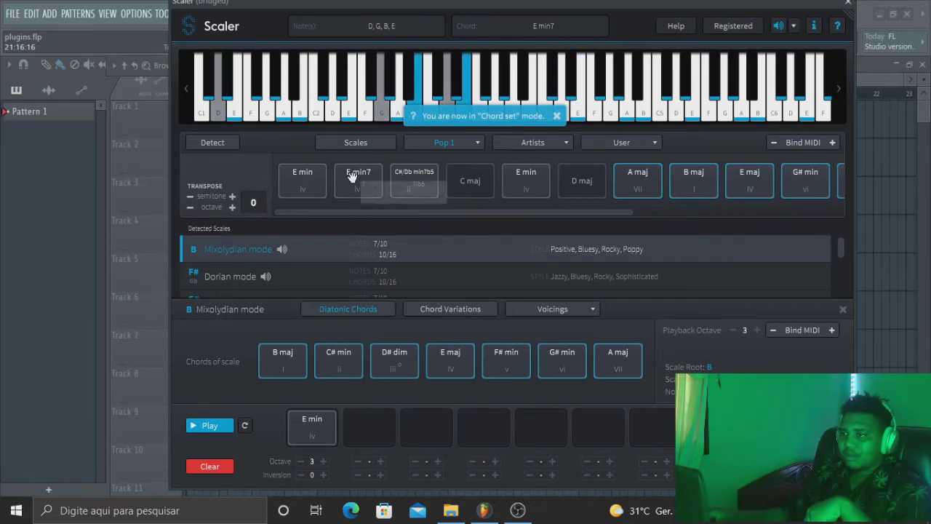
left_click_drag(352, 243, 363, 423)
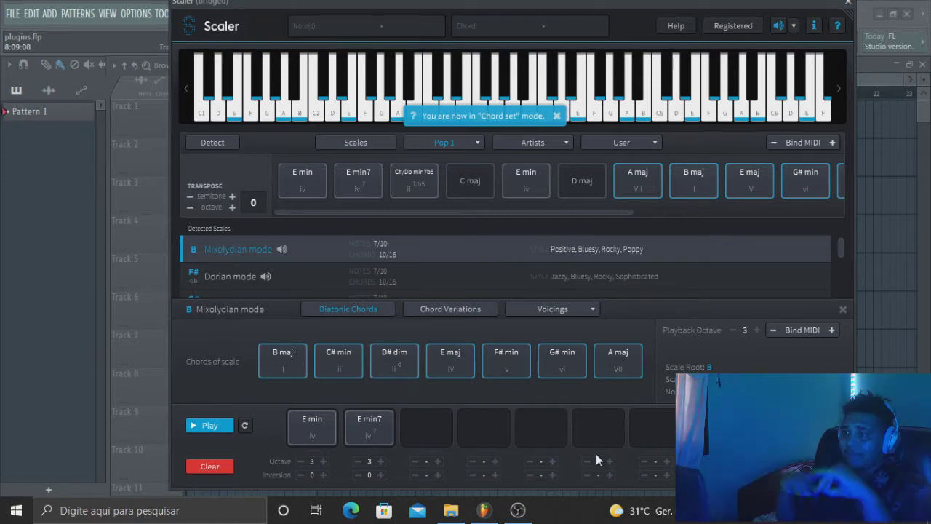
left_click(327, 440)
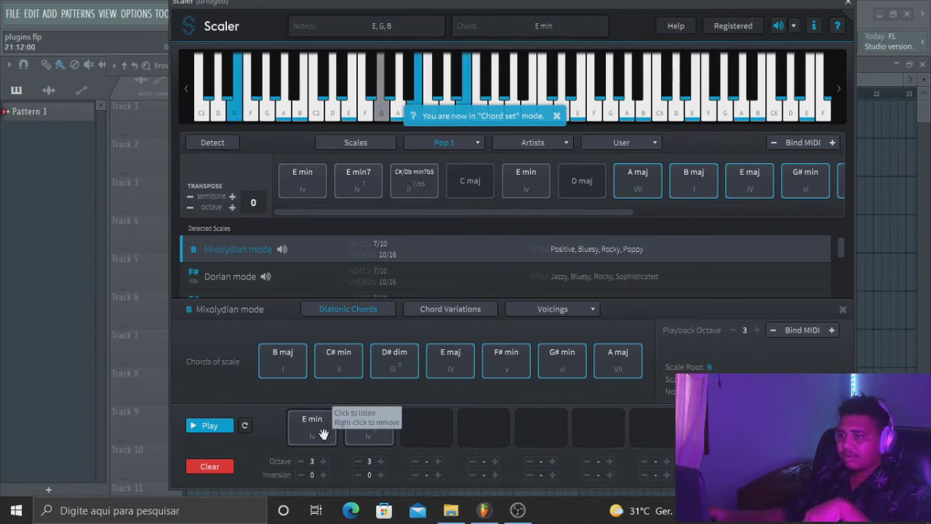
left_click(385, 431)
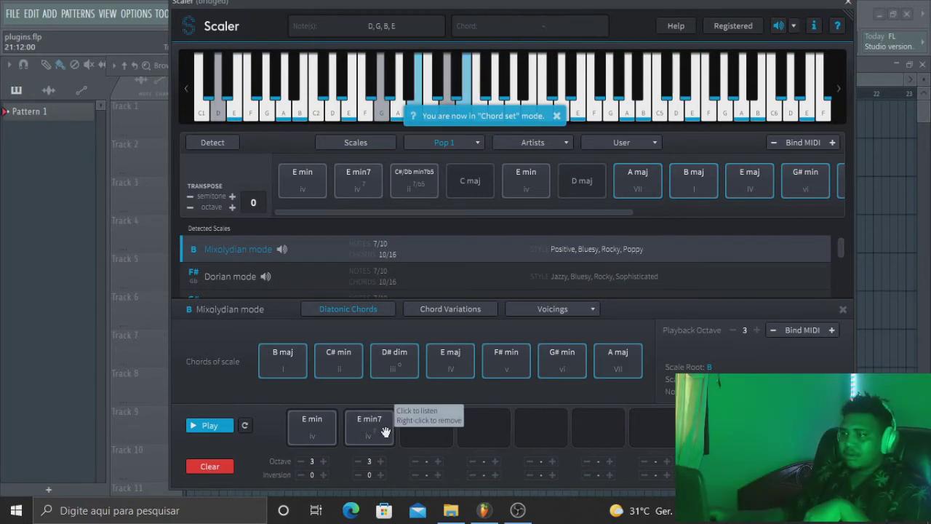
Audition E min, C#/Db min7b5, E min7 and A maj from the Pop 1 chord set.
left_click(529, 192)
left_click(414, 183)
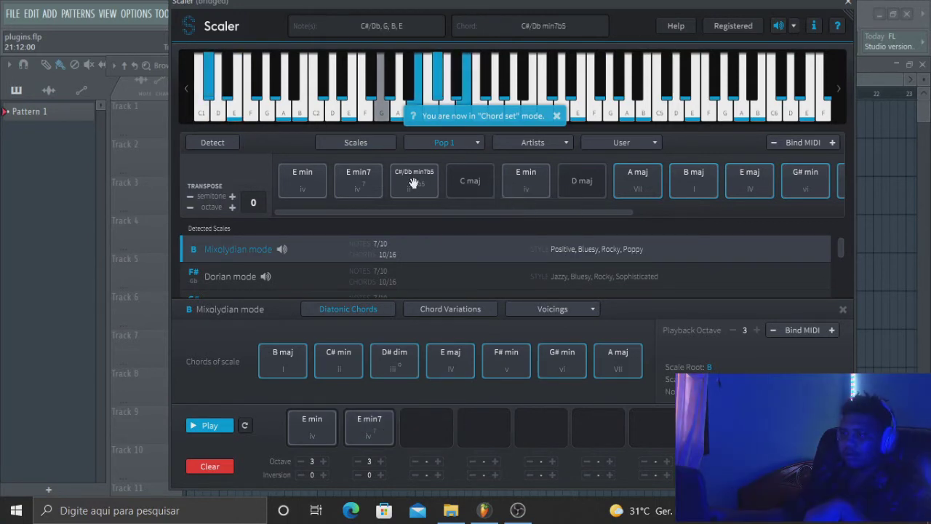
left_click(363, 189)
left_click(636, 181)
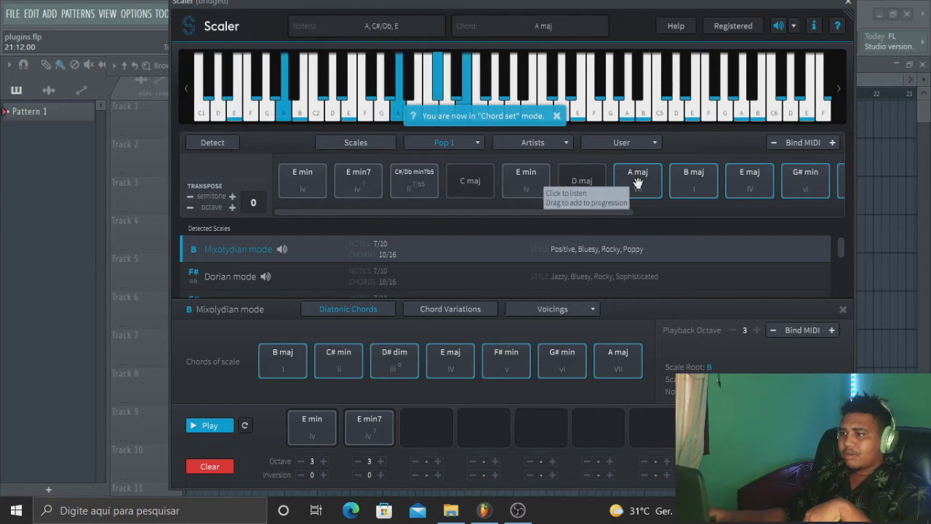
Compare the progression's E min and E min7 with the set's A maj and G# min and the scale's E maj.
left_click(322, 422)
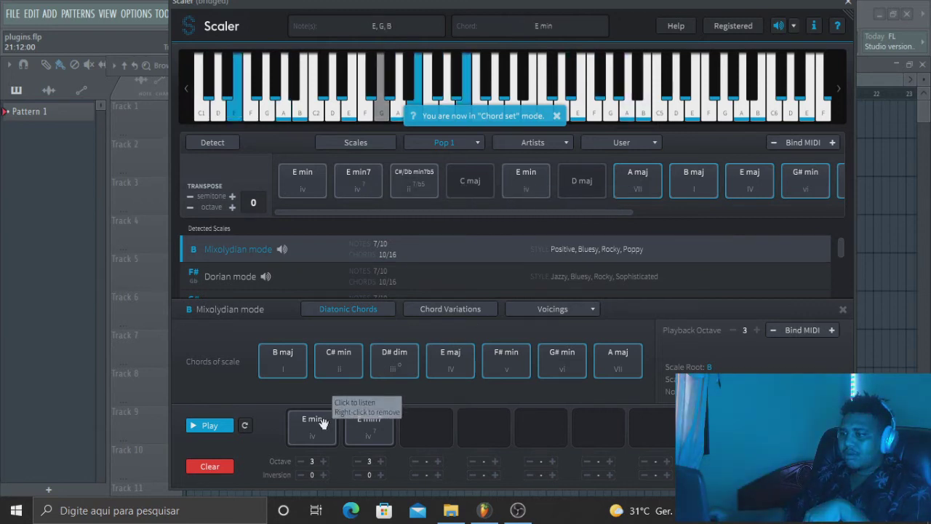
left_click(369, 424)
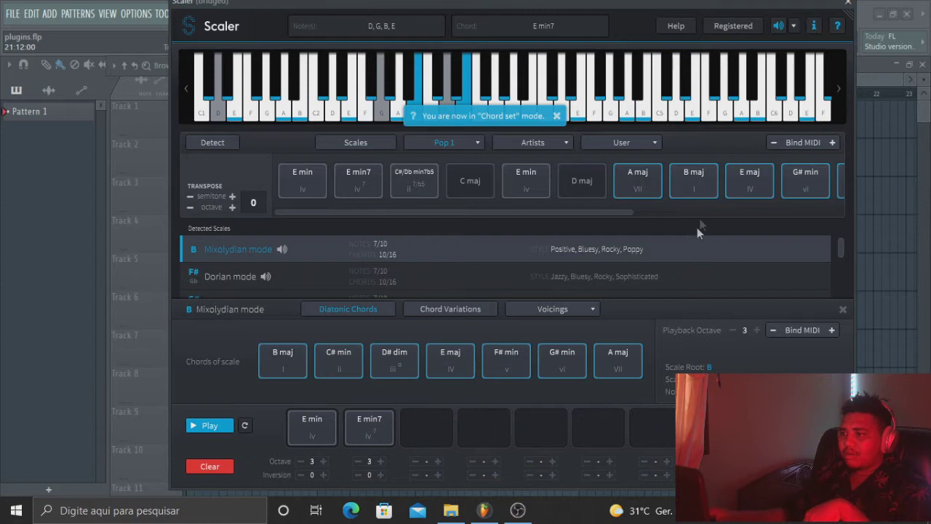
left_click(651, 182)
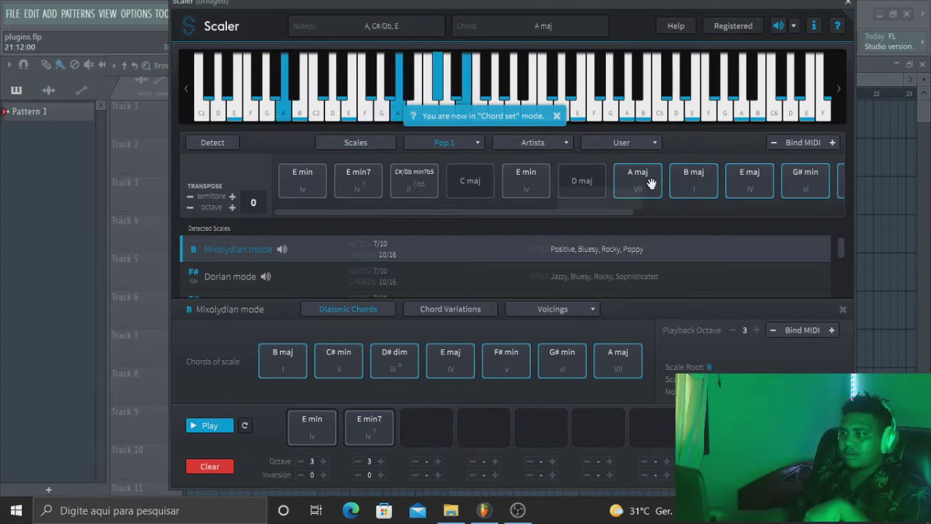
left_click(786, 182)
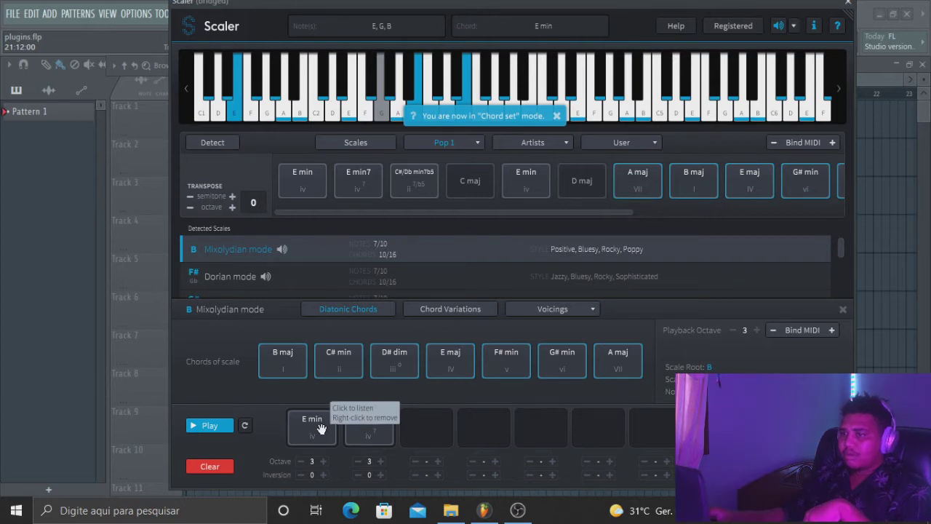
left_click(355, 434)
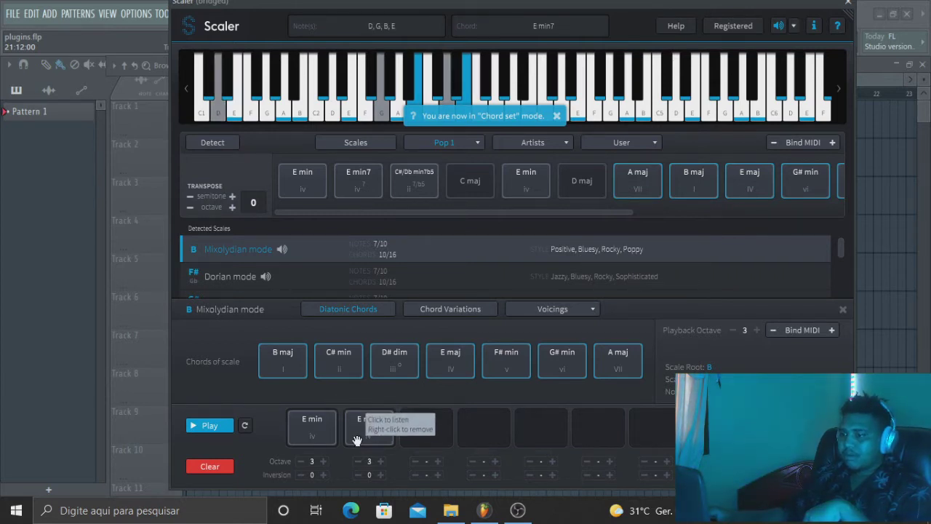
left_click(446, 368)
Add C#/Db min7b5 to the third progression slot and C maj to the fourth.
left_click(407, 179)
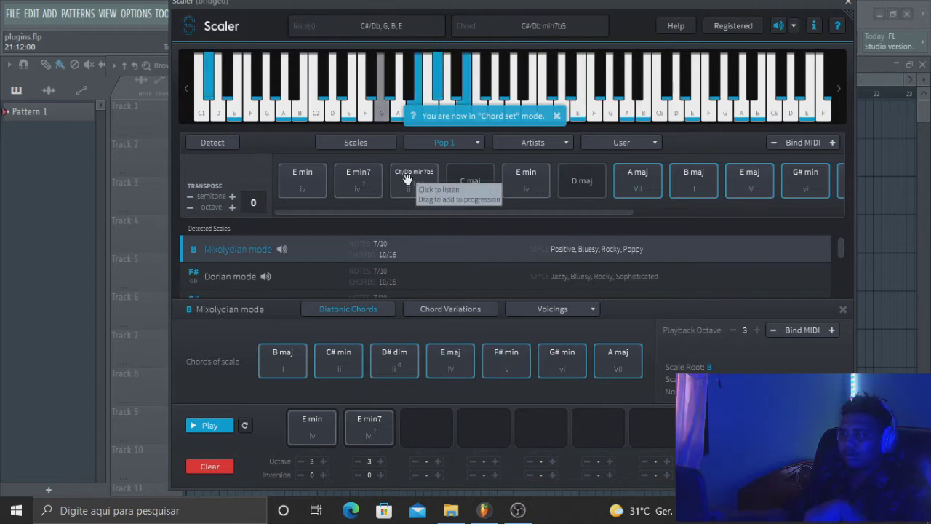
left_click_drag(414, 240, 427, 430)
left_click(475, 180)
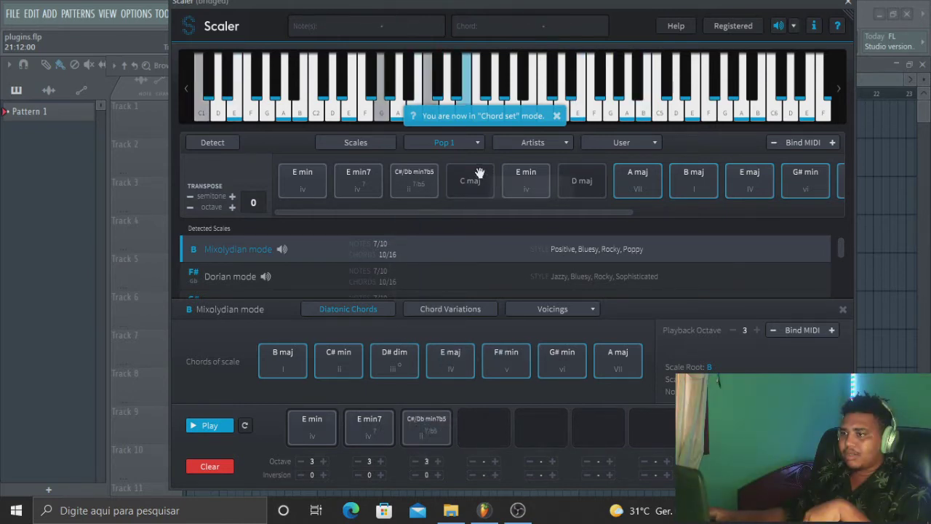
left_click_drag(491, 418, 487, 422)
Add D maj to the fifth progression slot, auditioning the neighbouring E min and A maj chords as well.
left_click(530, 182)
left_click(574, 188)
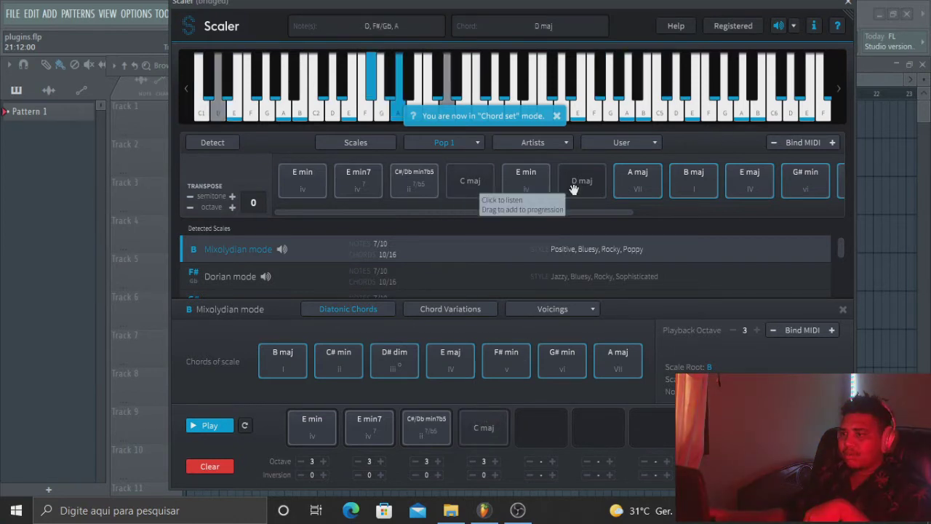
left_click_drag(543, 372, 540, 427)
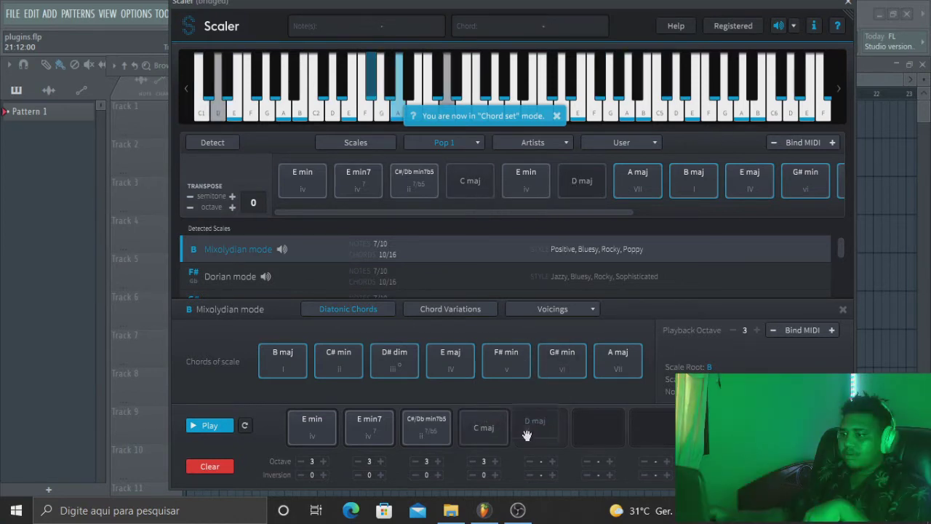
left_click(641, 189)
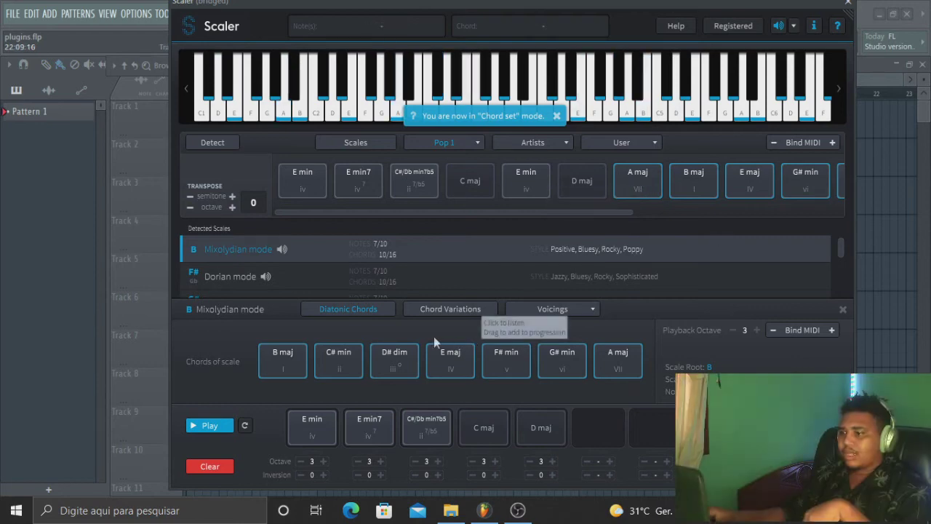
Show the channel rack and arrange it beside Scaler's editor window so both are accessible.
left_click_drag(569, 6, 683, 85)
left_click(690, 42)
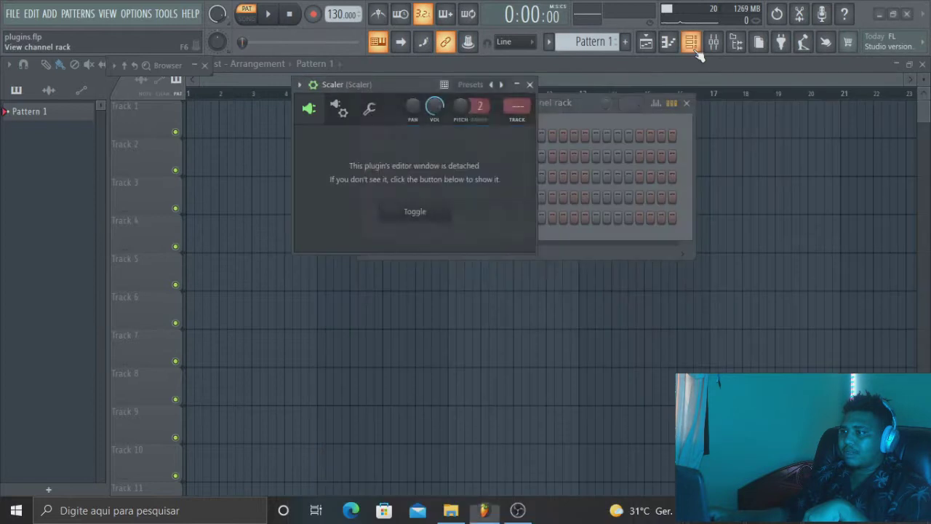
left_click_drag(546, 102, 177, 125)
left_click(328, 92)
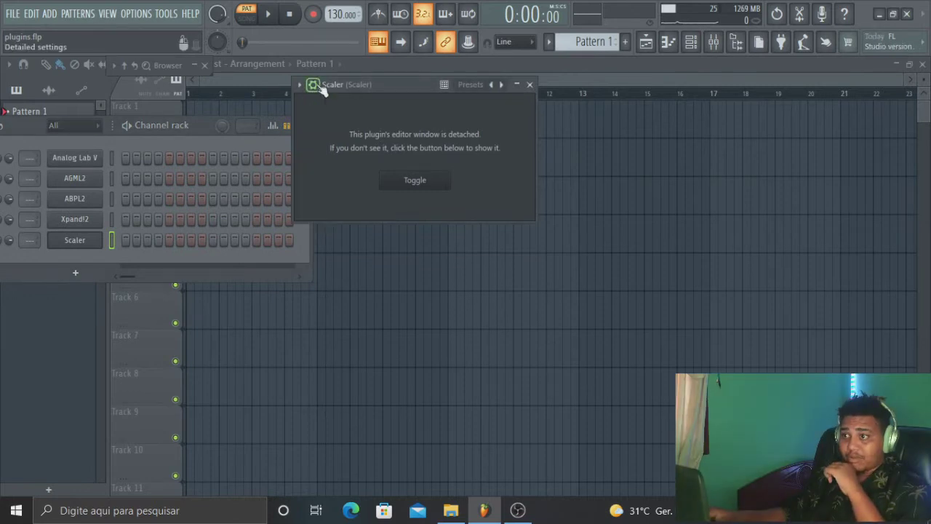
left_click(521, 84)
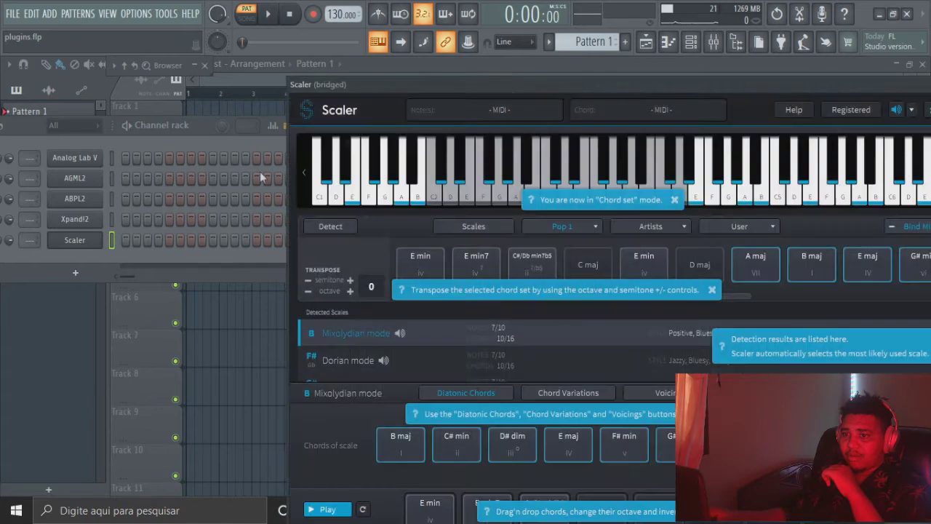
left_click_drag(598, 84, 551, 22)
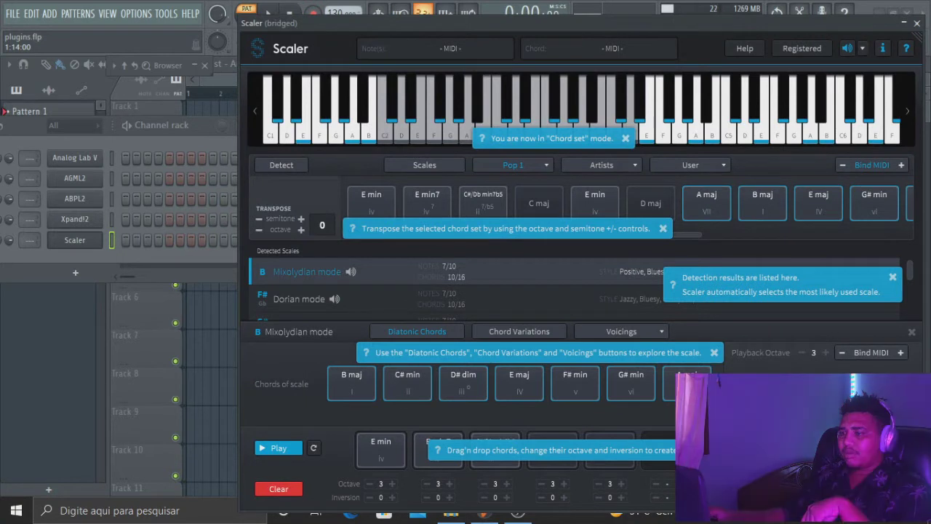
Import Scaler's progression as MIDI into the channel rack on a FLEX channel with all tracks, and open its piano roll.
left_click_drag(97, 306, 65, 252)
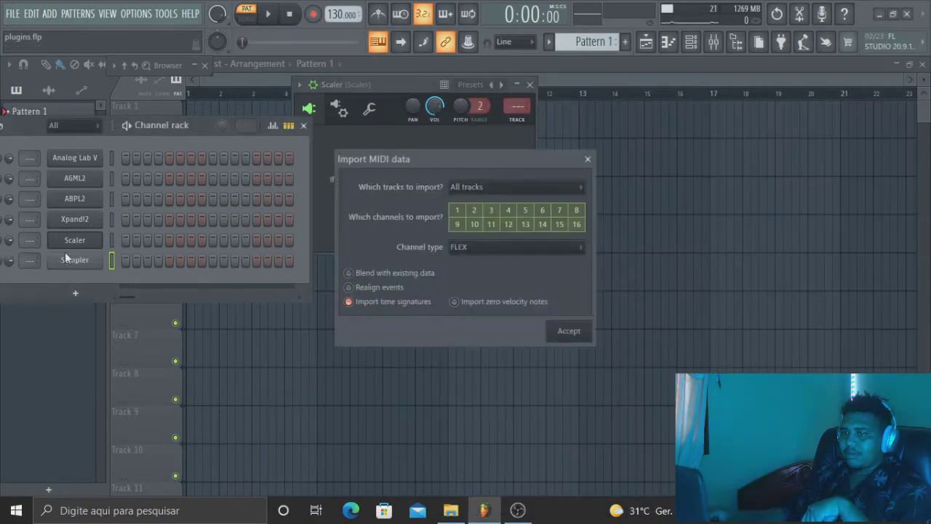
left_click(588, 336)
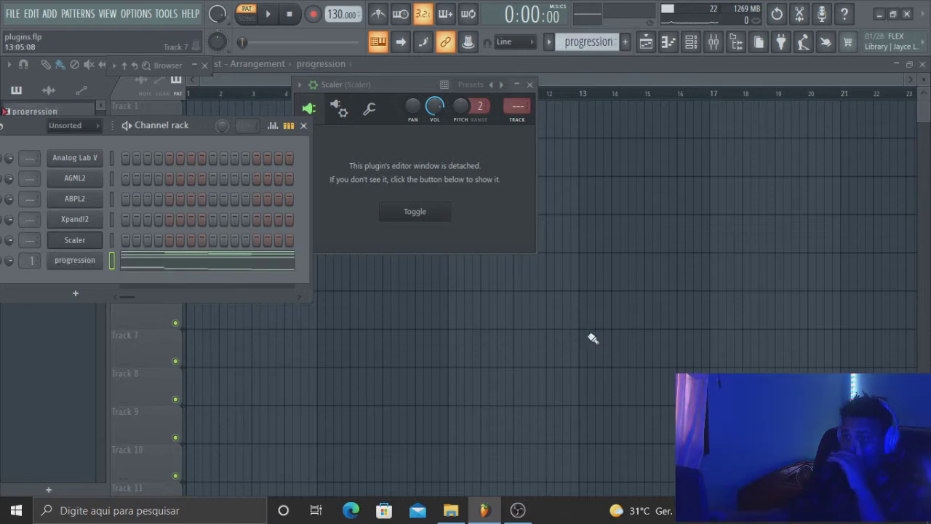
left_click(161, 266)
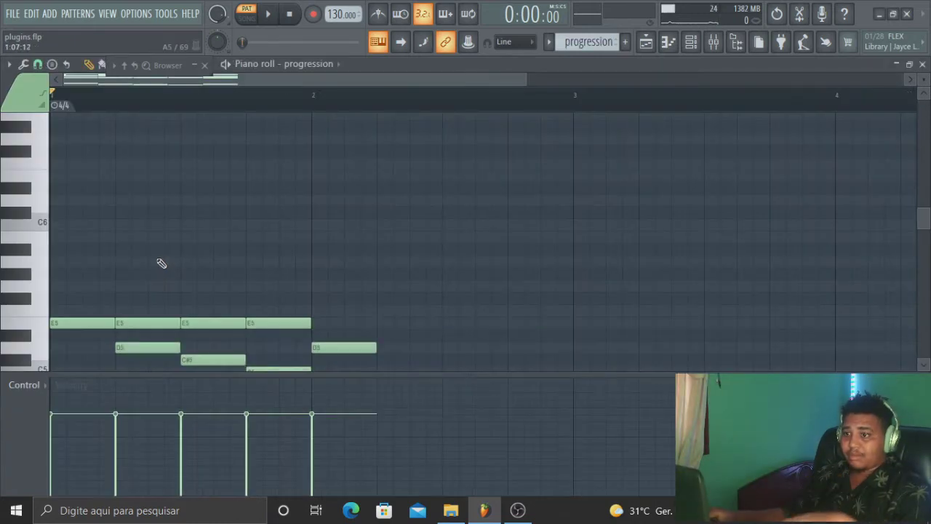
Play the imported progression, review its notes and set the project tempo to 105 BPM.
left_click(267, 20)
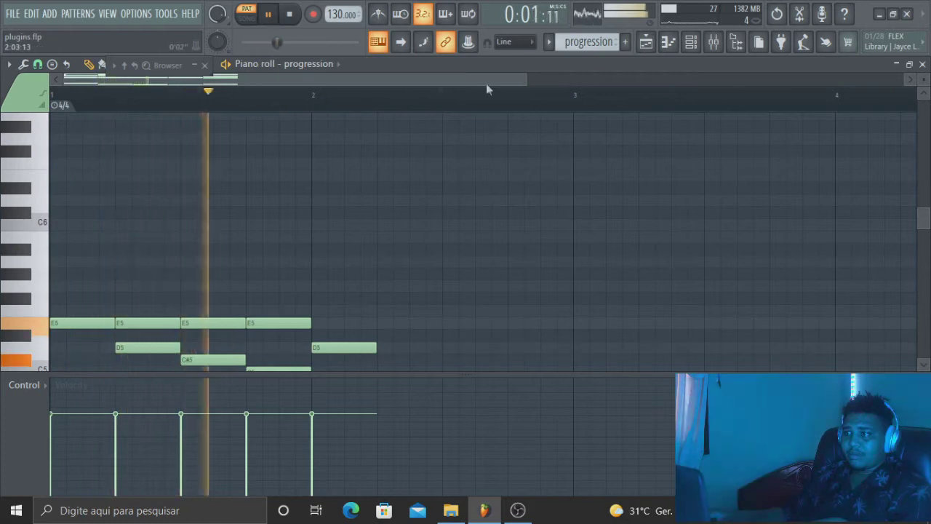
key("space")
scroll(744, 173, "down", 2)
scroll(743, 174, "down", 2)
scroll(744, 174, "up", 1)
scroll(743, 174, "down", 1)
scroll(744, 174, "up", 1)
left_click_drag(340, 14, 339, 18)
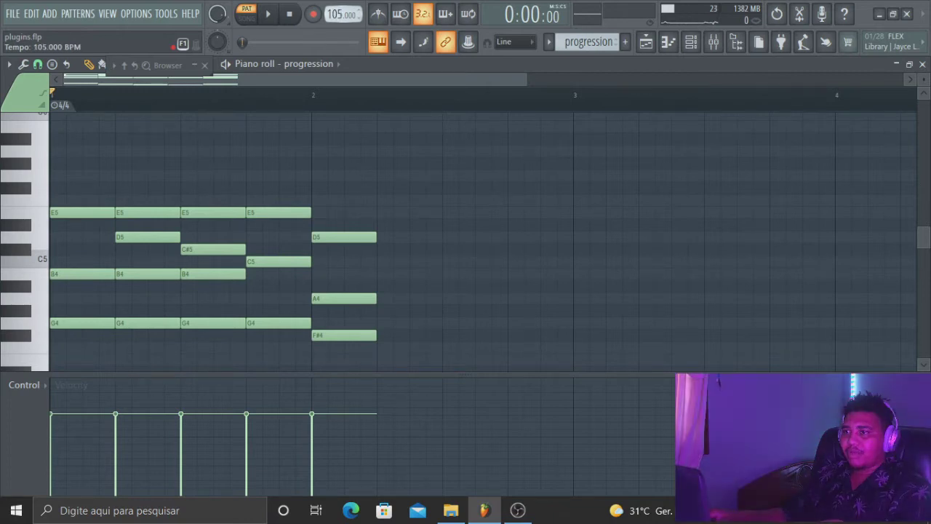
Try to move the upper notes after the first chord into bar 3 and repeat the first chord's E5, B4 and G4 twice.
left_click_drag(145, 183, 453, 362)
left_click_drag(145, 216, 698, 221)
left_click_drag(110, 196, 80, 280)
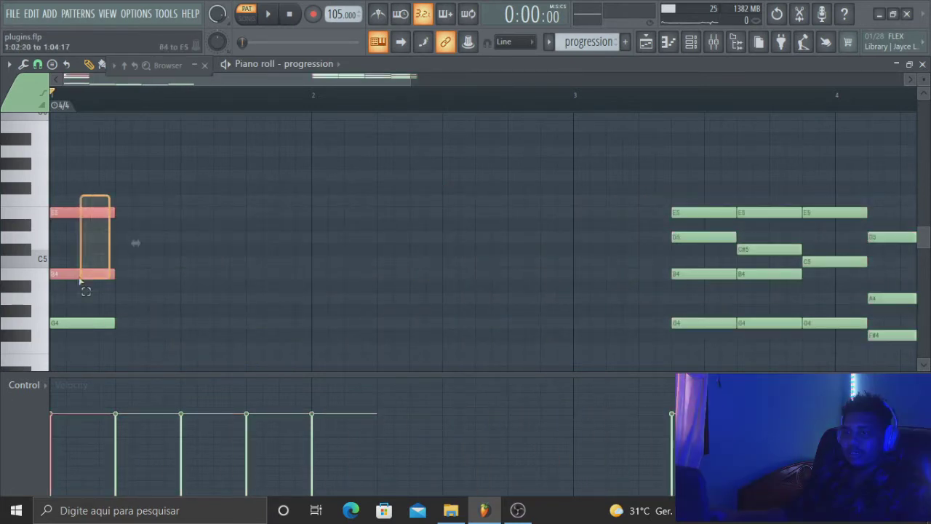
left_click_drag(80, 326, 221, 326)
key("space")
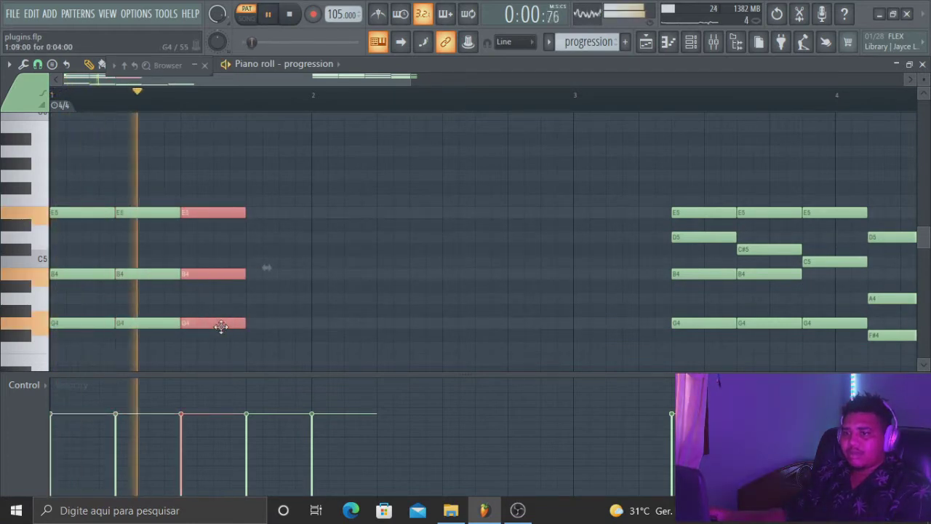
key("space")
scroll(349, 223, "down", 9)
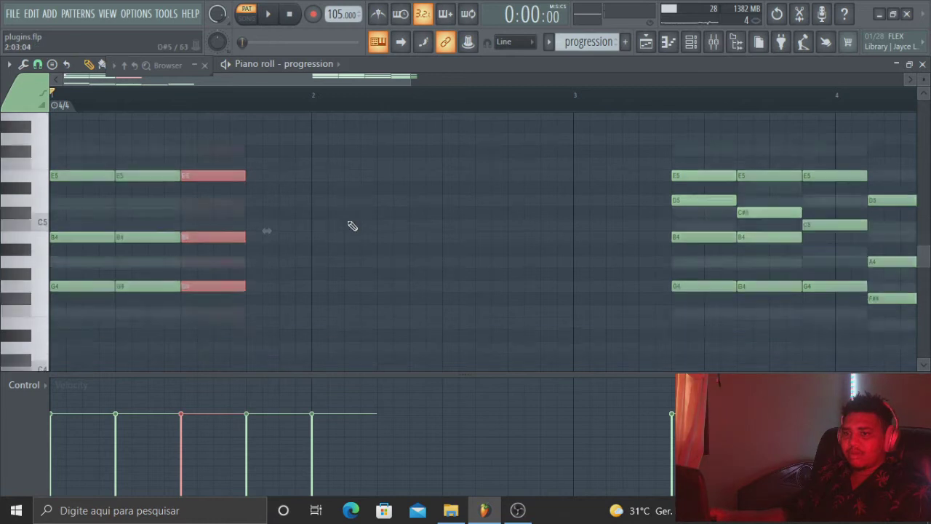
scroll(354, 225, "up", 4)
scroll(352, 226, "up", 5)
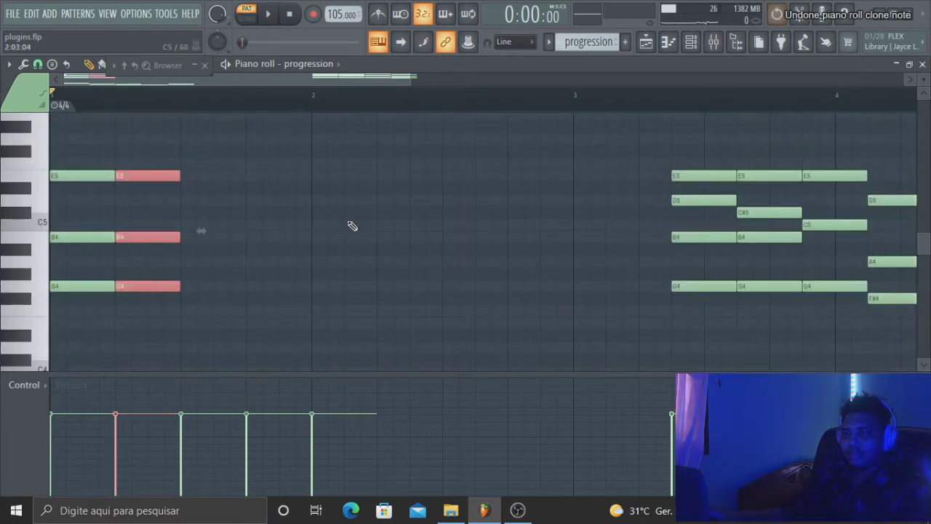
Undo the repeated first-chord notes and the move of the following notes.
key("ctrl+z")
key("ctrl+z")
key("ctrl+z")
key("ctrl+b")
key("ctrl+b")
key("ctrl+z")
key("ctrl+b")
key("ctrl+z")
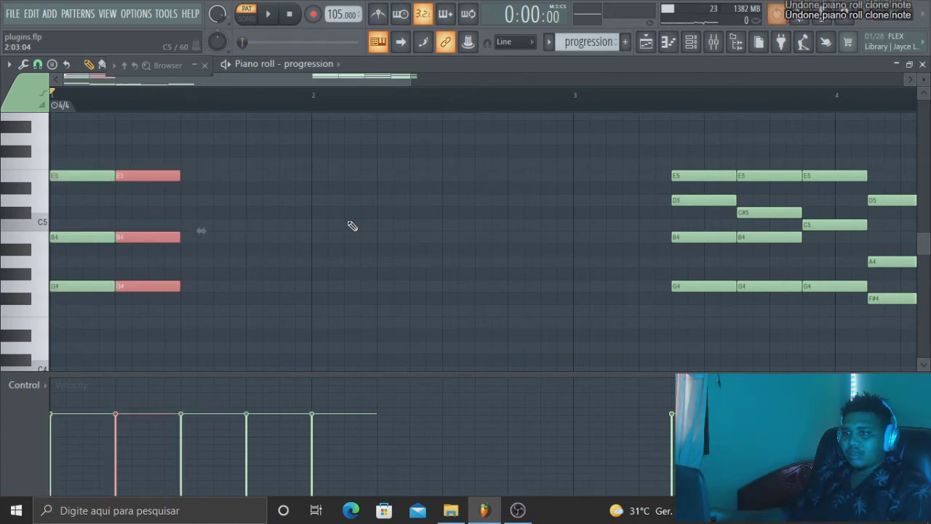
key("ctrl+shift+z")
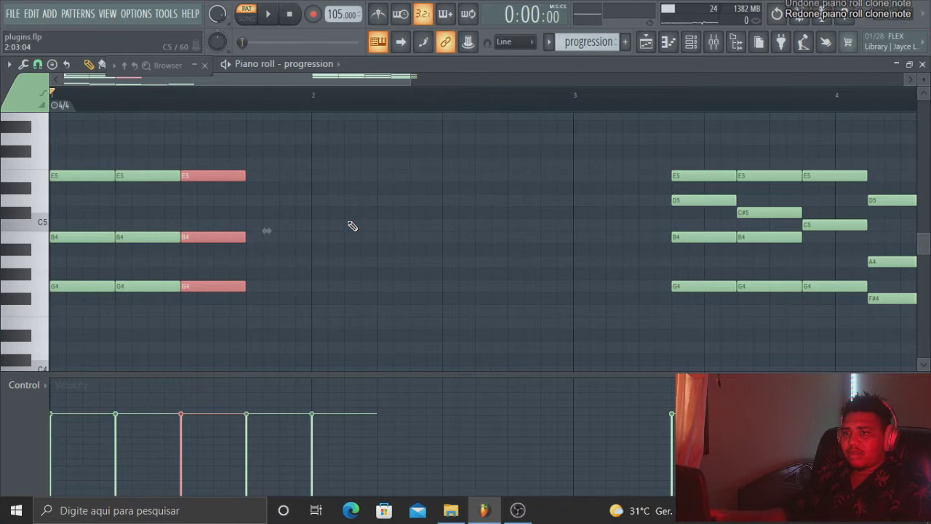
key("ctrl+z")
key("ctrl+z")
key("ctrl+z")
key("ctrl+z")
Move all chords after the first, including their bass notes, to start at bar 4.
scroll(352, 225, "down", 3)
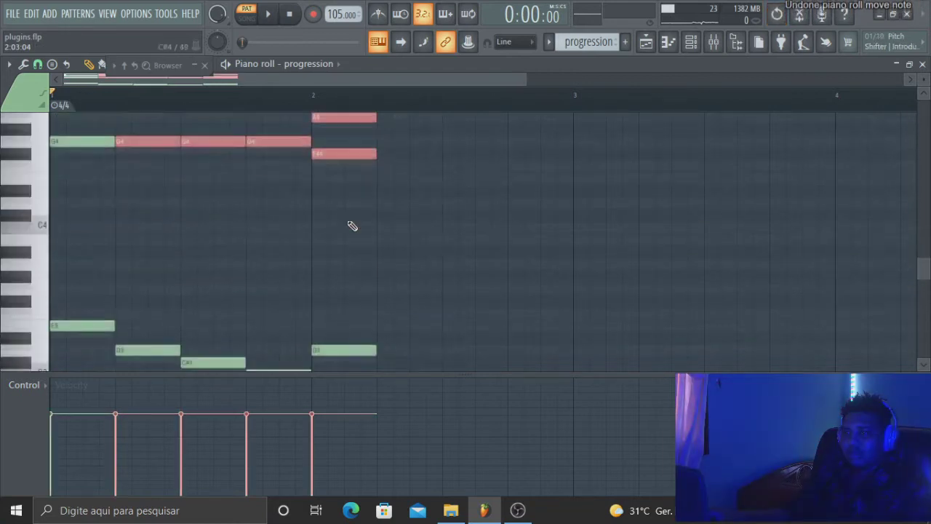
scroll(352, 226, "down", 3)
left_click_drag(144, 302, 407, 109)
left_click_drag(141, 221, 822, 225)
Duplicate the complete first chord, including its E3 bass note, three times to fill bar 1, and check it in playback.
scroll(247, 229, "down", 5)
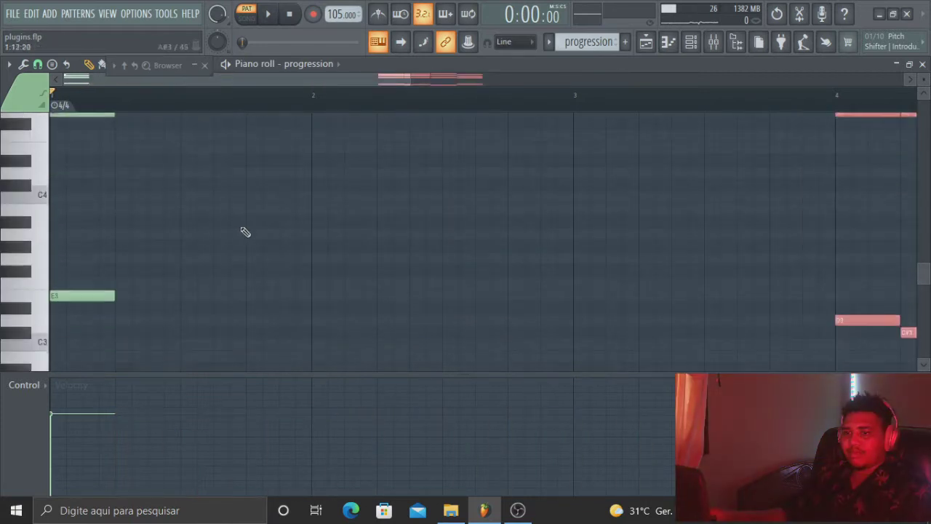
left_click_drag(58, 347, 66, 142)
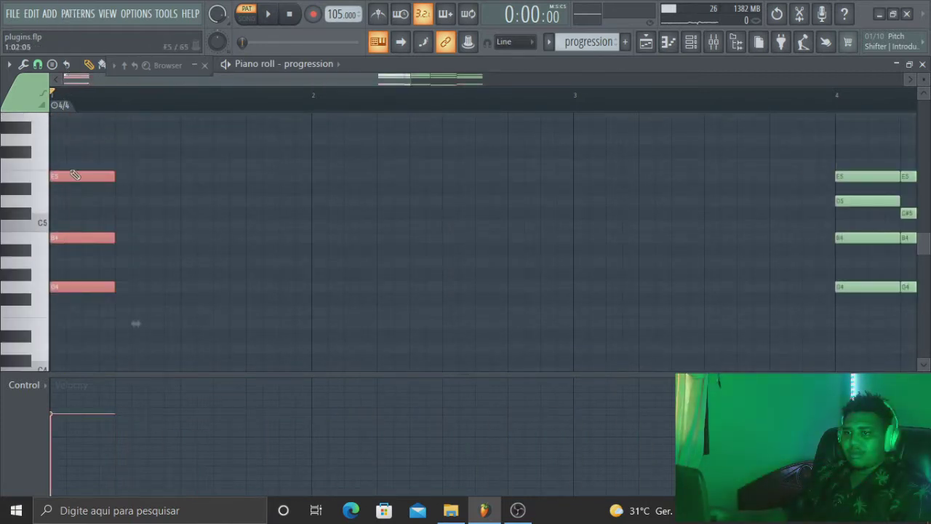
left_click_drag(78, 176, 147, 173)
key("space")
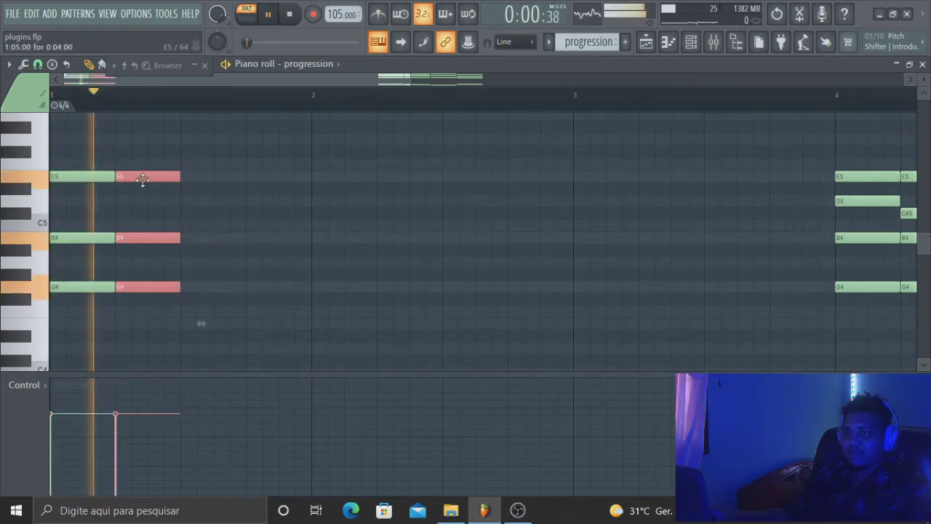
key("space")
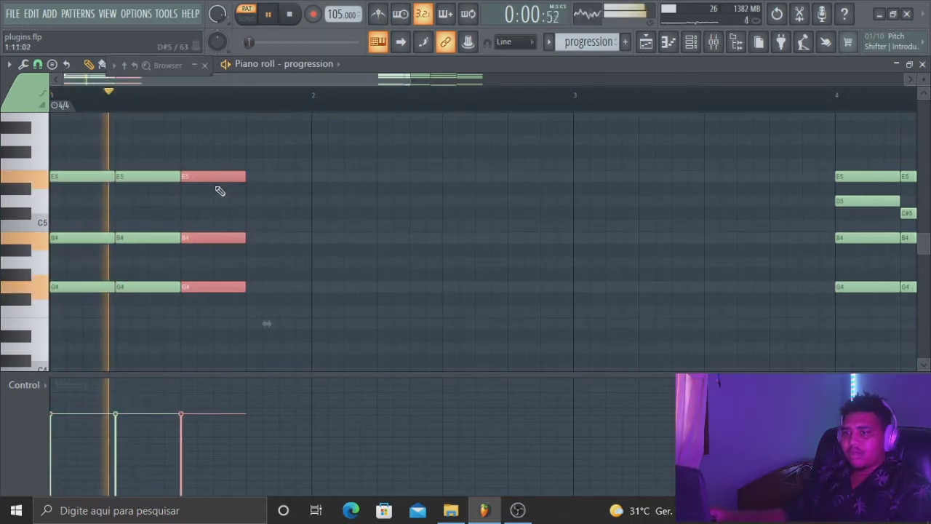
key("space")
left_click_drag(210, 174, 233, 179)
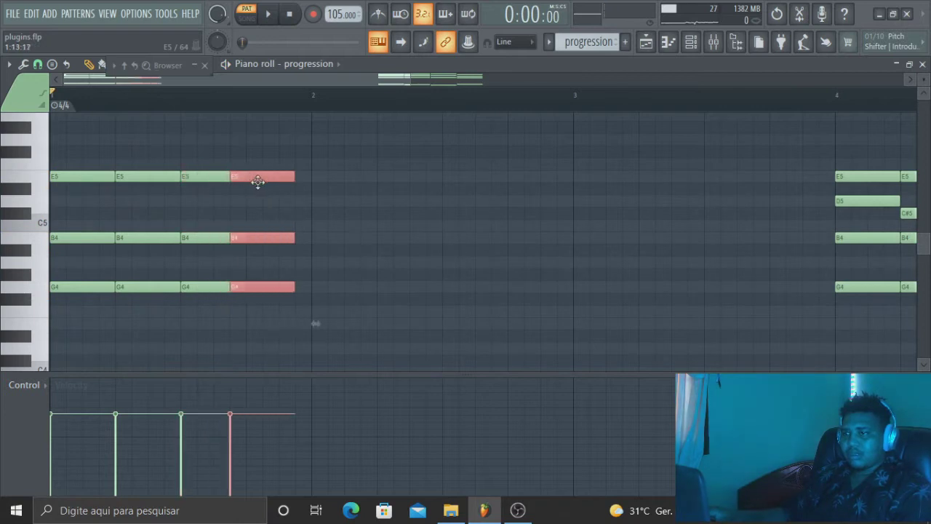
Move the second chord, including its D3 bass note, to the start of bar 2 and duplicate it to fill the bar.
scroll(695, 218, "down", 2)
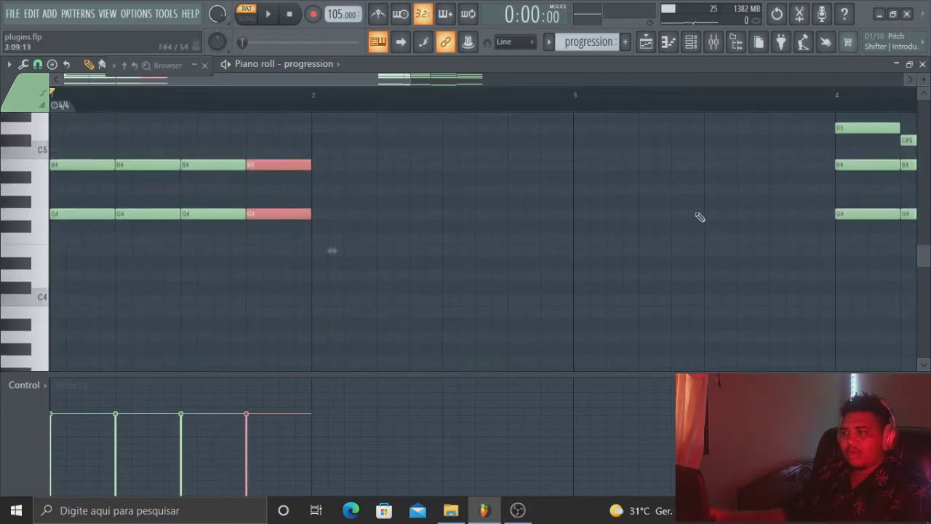
left_click_drag(321, 78, 499, 89)
scroll(451, 163, "up", 5)
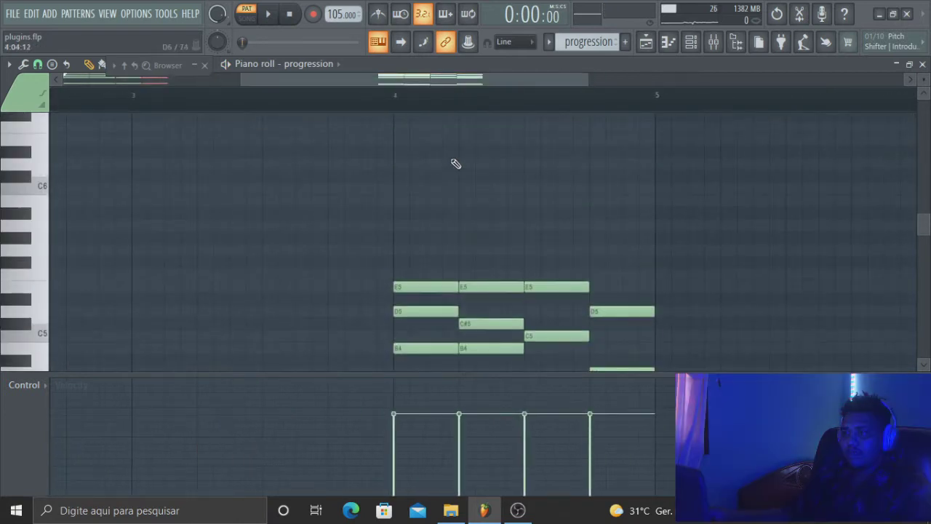
scroll(440, 367, "down", 5)
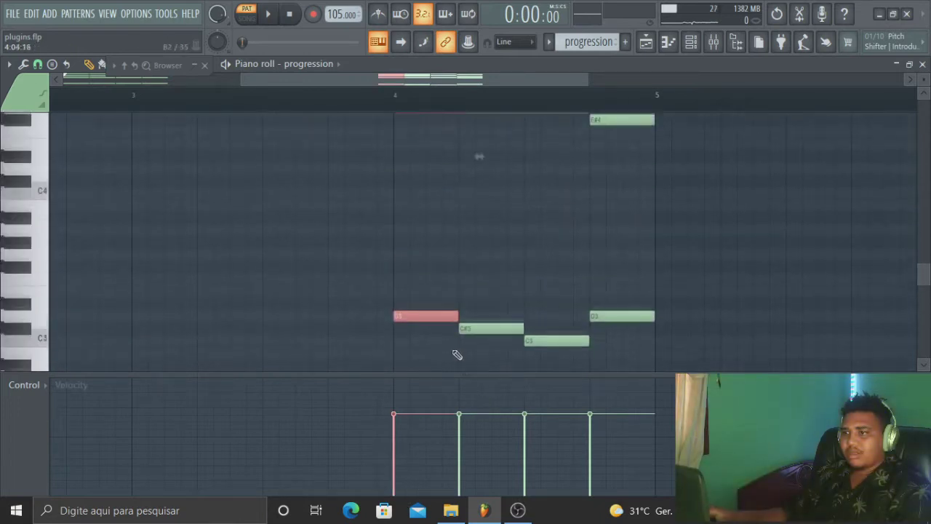
left_click_drag(444, 158, 183, 145)
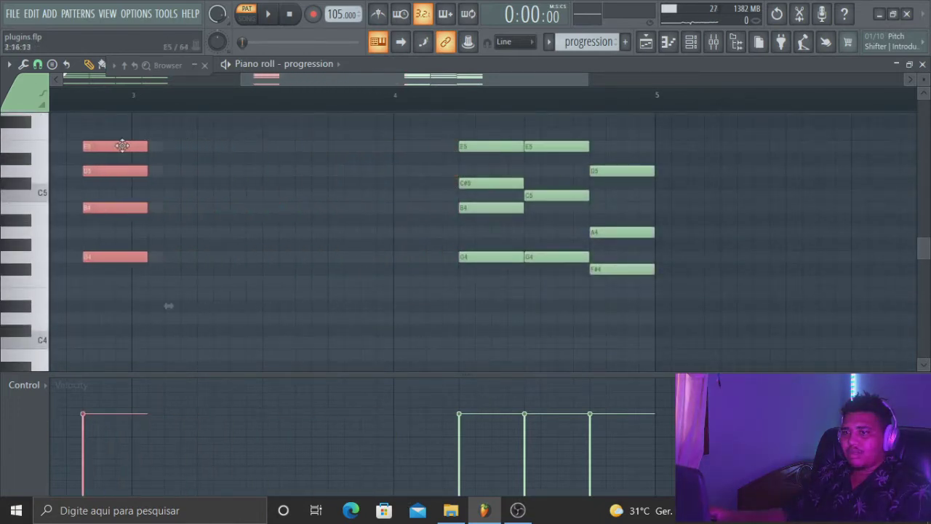
left_click_drag(453, 82, 251, 99)
left_click_drag(565, 148, 521, 155)
left_click_drag(398, 81, 666, 80)
Move the C#5 chord with its bass note to the start of bar 3 and repeat it four times across the bar.
left_click_drag(551, 127, 559, 386)
scroll(569, 361, "up", 3)
scroll(562, 252, "down", 5)
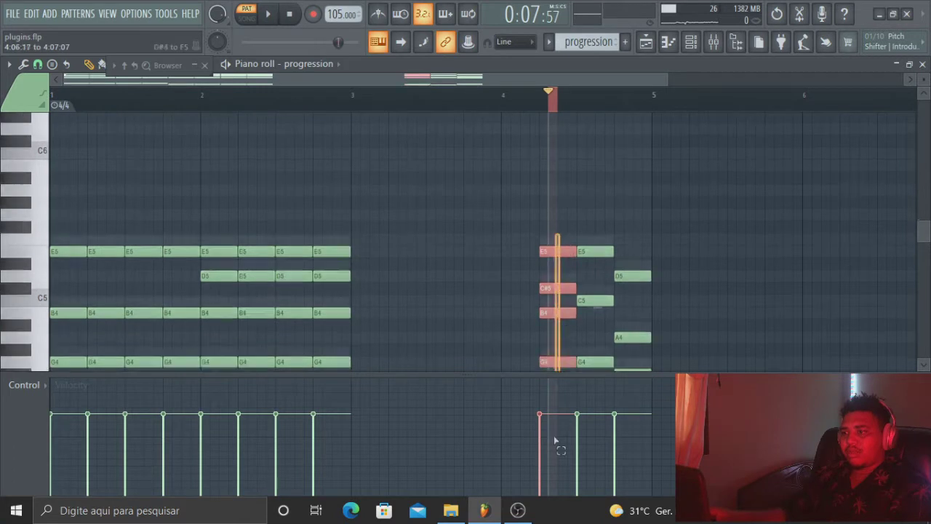
scroll(558, 310, "up", 5)
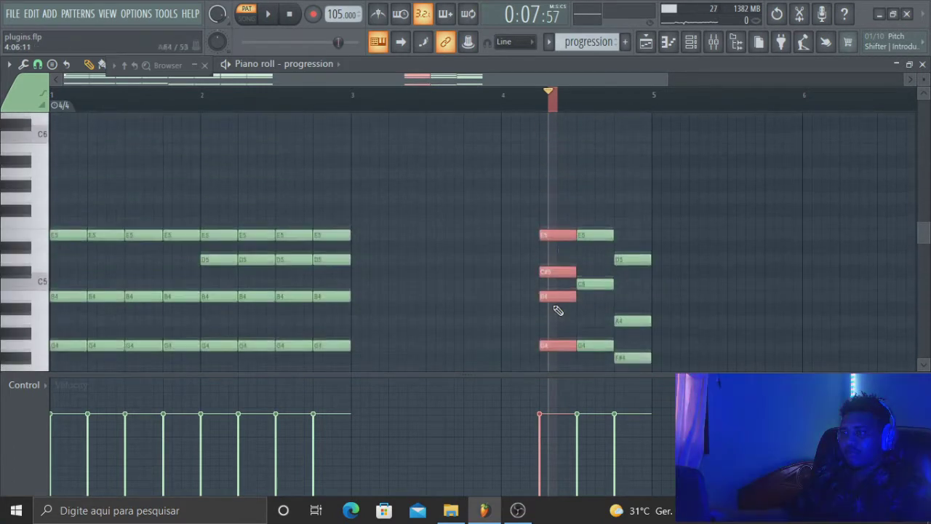
left_click_drag(406, 247, 485, 247)
scroll(629, 217, "down", 5)
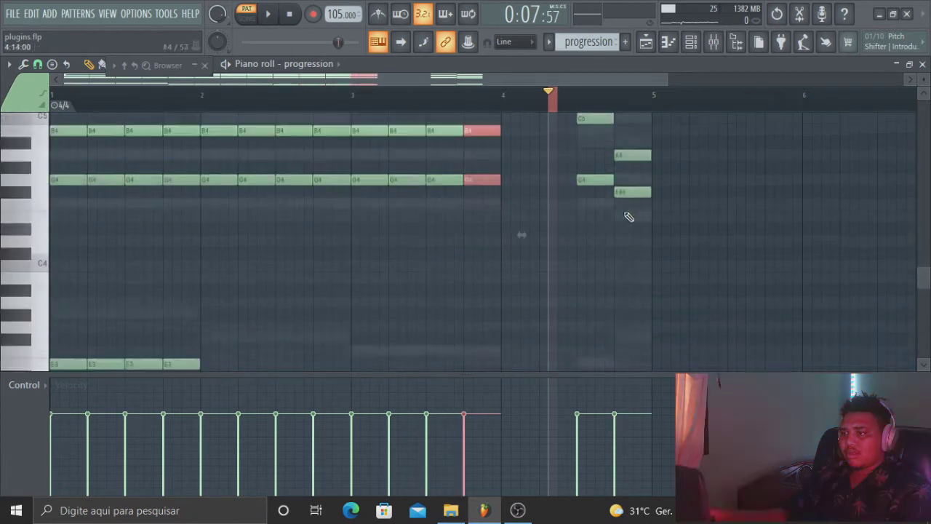
scroll(629, 217, "up", 4)
Fill bar 4 with two C5 chords followed by two of the final D5, A4, F#4 chords, and check the progression in playback.
left_click_drag(592, 161, 586, 364)
scroll(604, 289, "up", 3)
left_click_drag(590, 325, 523, 329)
left_click_drag(633, 347, 648, 194)
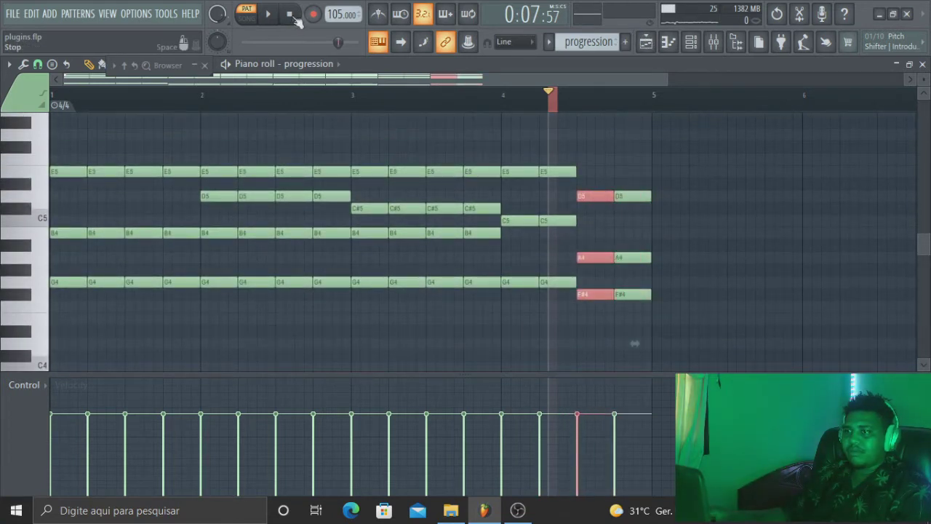
key("space")
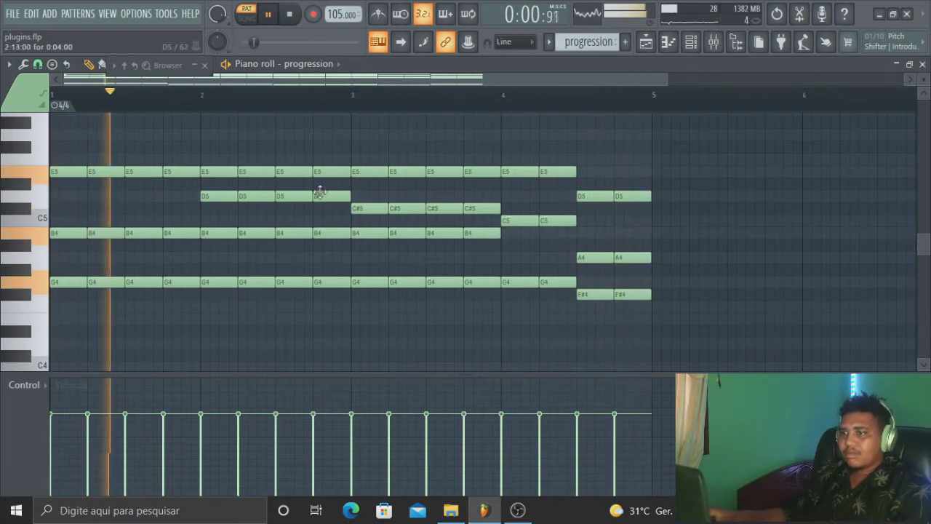
key("space")
scroll(324, 204, "up", 5)
scroll(325, 205, "down", 3)
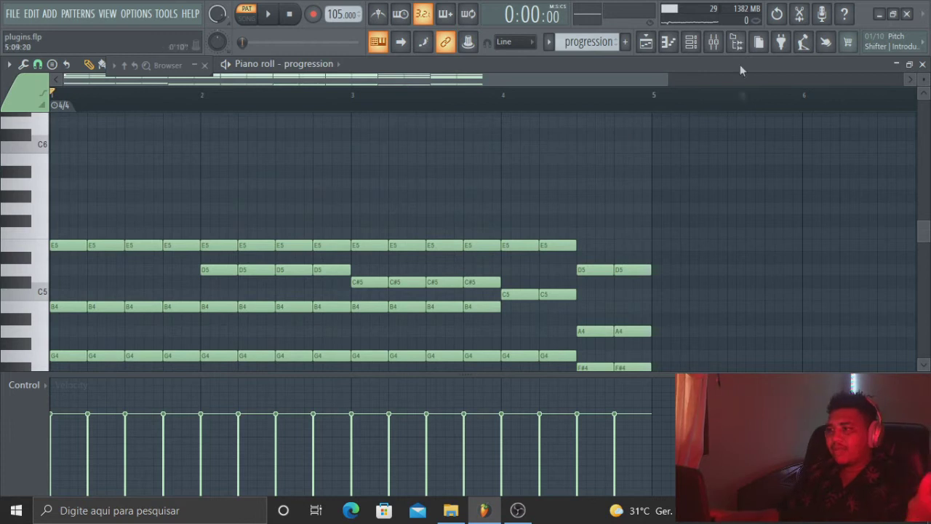
Show the channel rack and cut the notes out of the progression channel.
left_click(692, 42)
left_click_drag(148, 132, 631, 129)
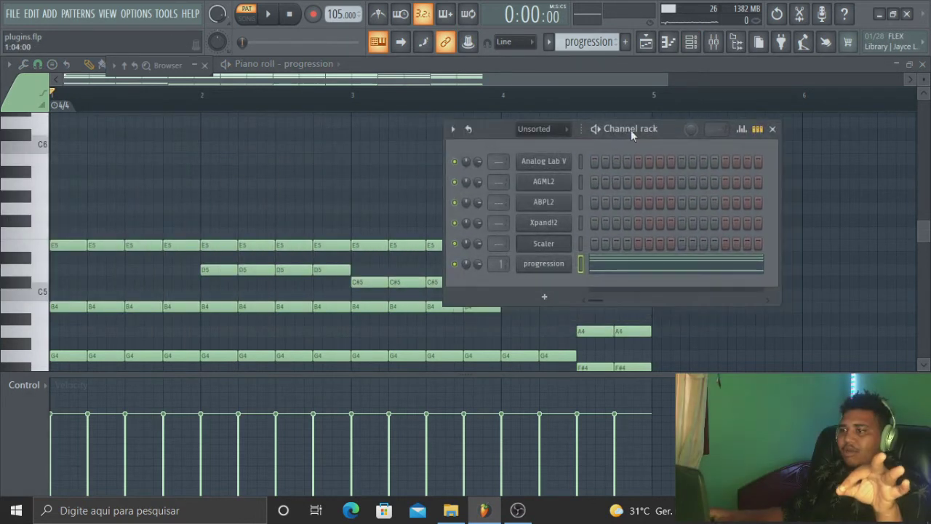
right_click(549, 272)
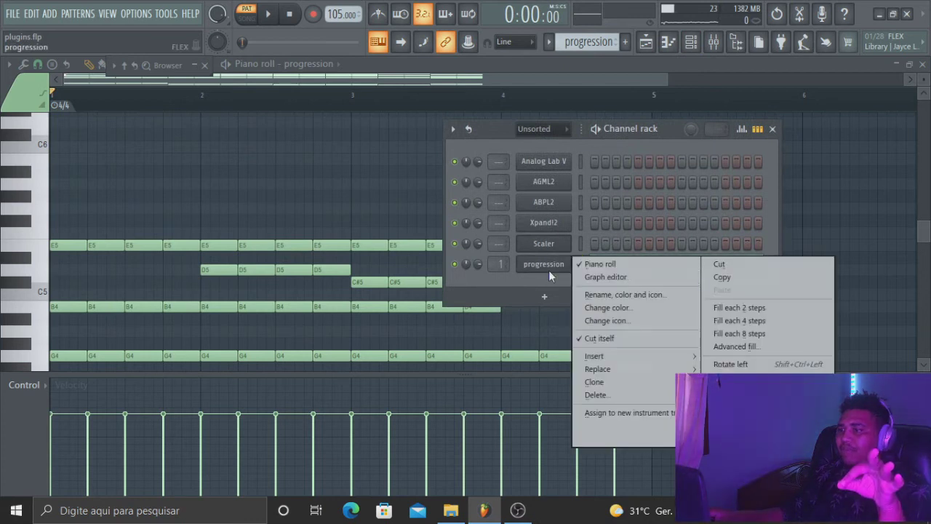
left_click(720, 264)
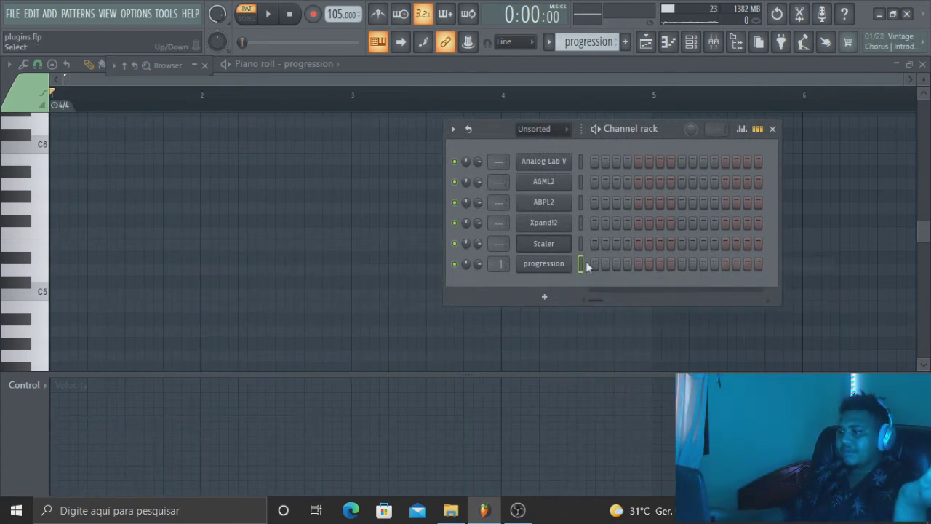
Open the Xpand!2 instrument and load the Syncer+ sound from 008 Hard Leads into part A.
left_click(560, 227)
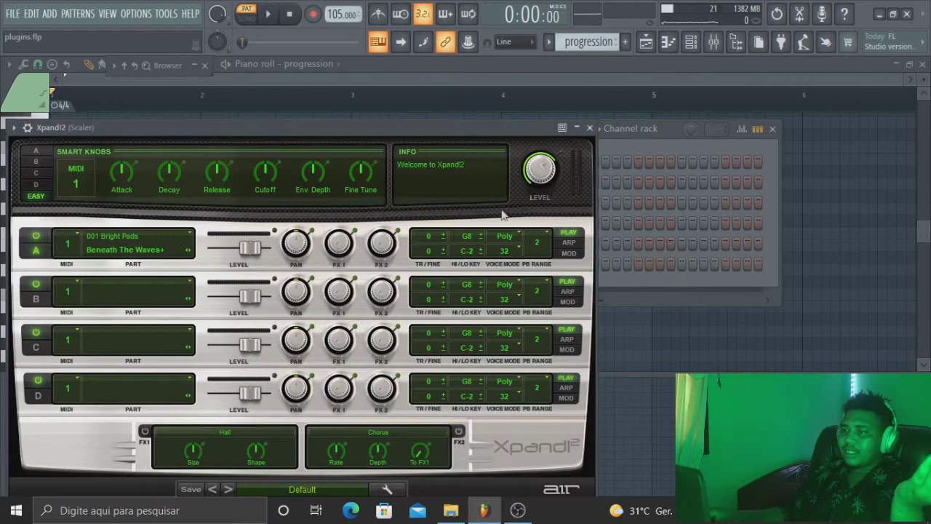
left_click_drag(276, 132, 339, 116)
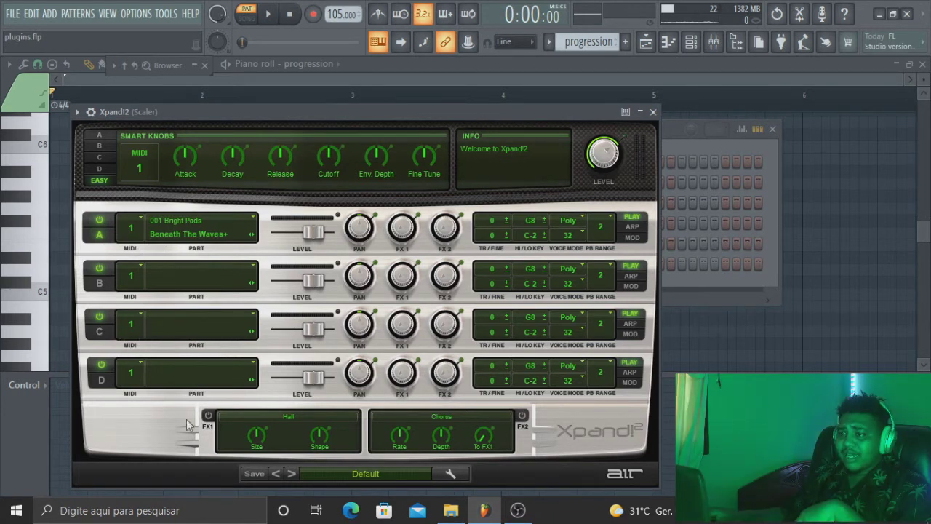
left_click(194, 233)
mouse_move(193, 249)
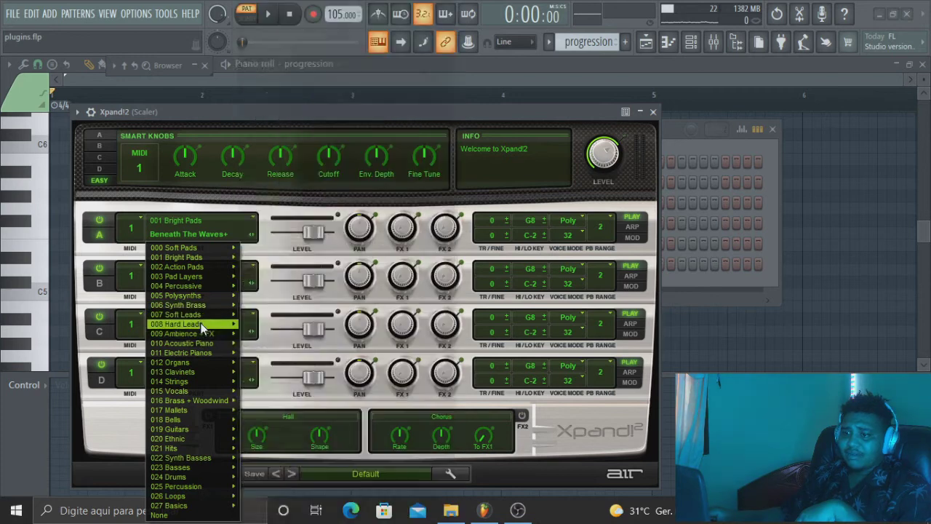
mouse_move(193, 324)
left_click(285, 241)
left_click(675, 151)
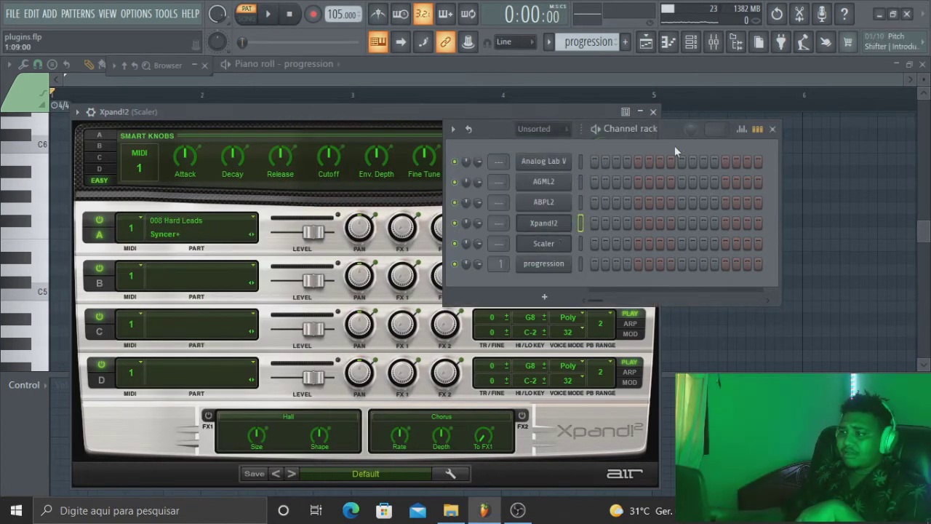
Try the cut notes in the Scaler channel with a short playback and cut them out again.
right_click(559, 245)
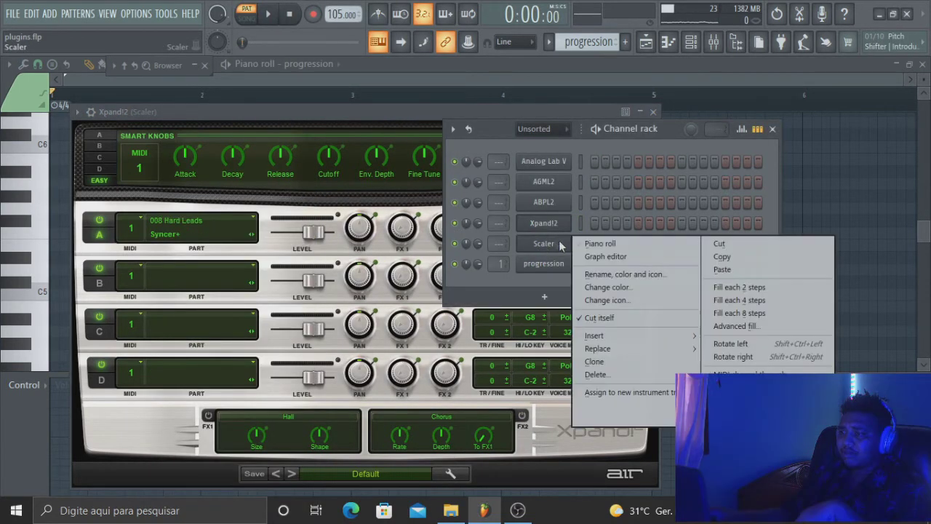
left_click(765, 272)
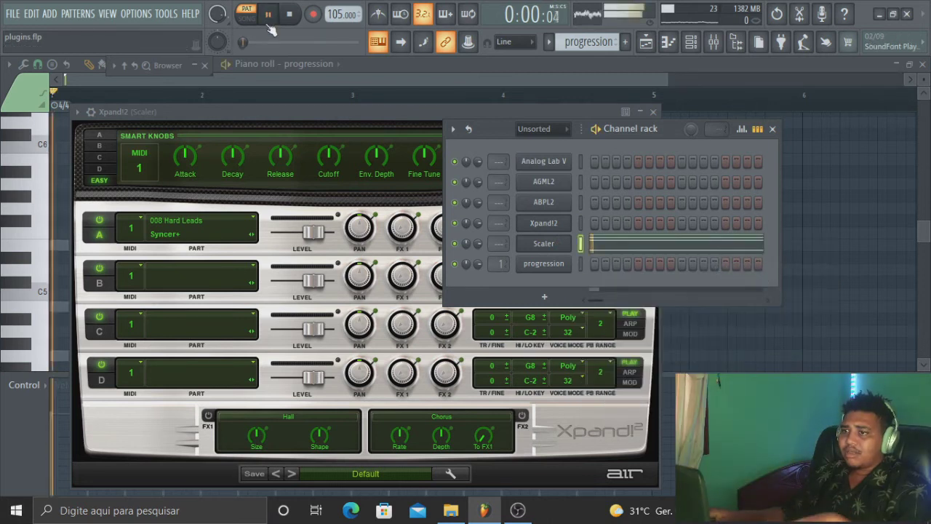
key("space")
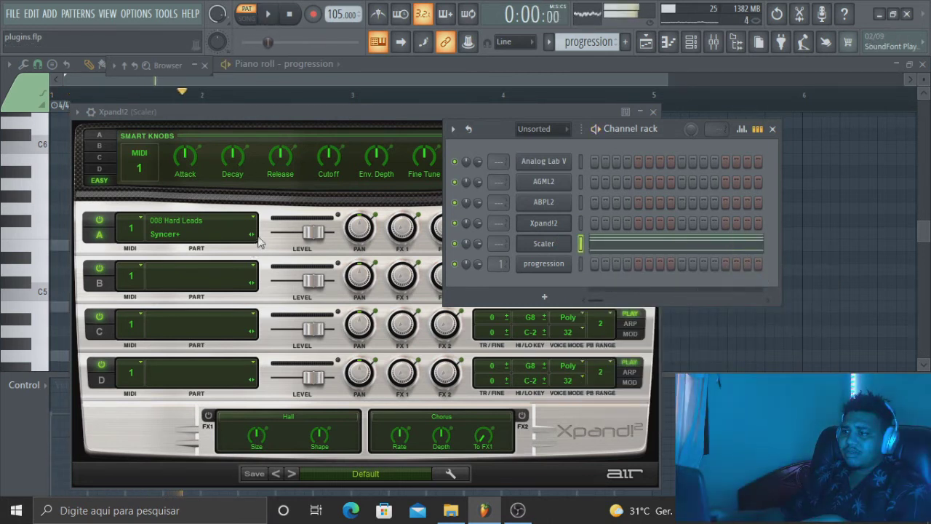
right_click(557, 247)
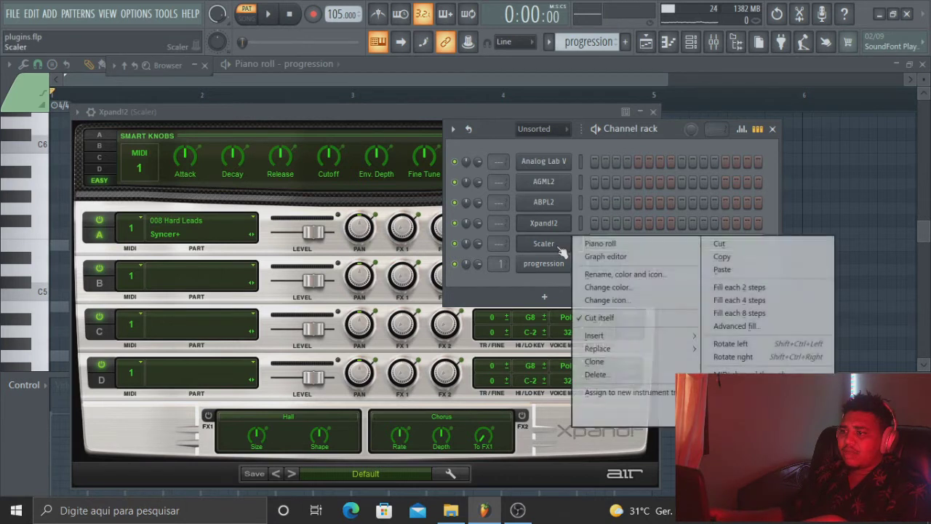
left_click(720, 256)
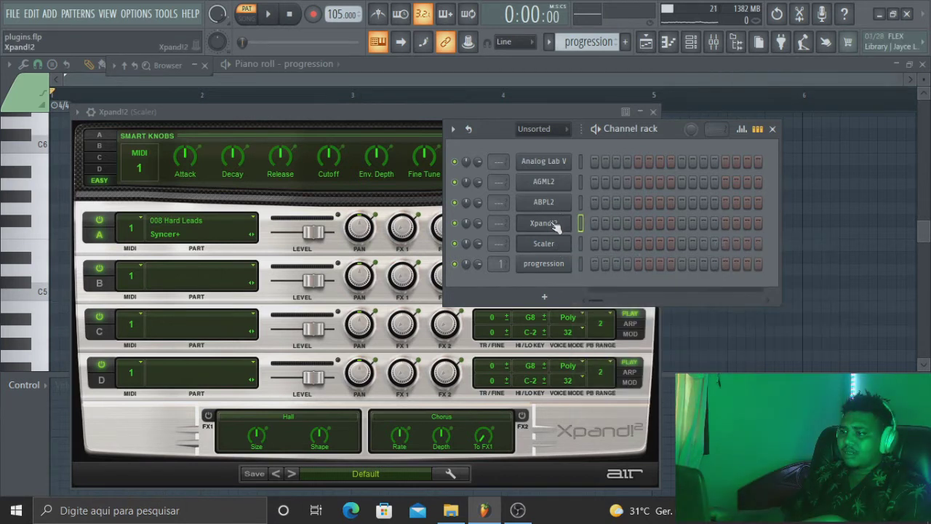
Paste the notes into the Xpand!2 channel and check them in its piano roll during playback.
right_click(555, 227)
left_click(723, 248)
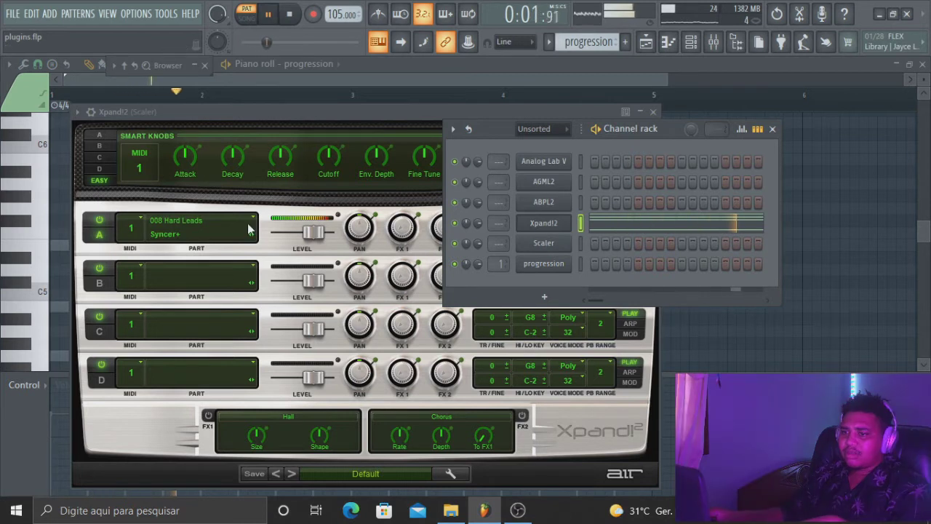
left_click(396, 78)
scroll(414, 221, "down", 5)
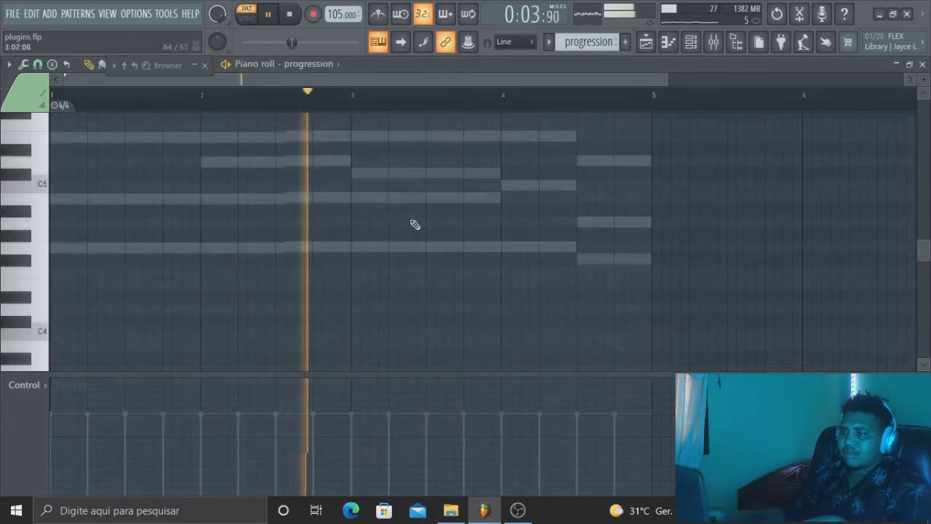
left_click(691, 41)
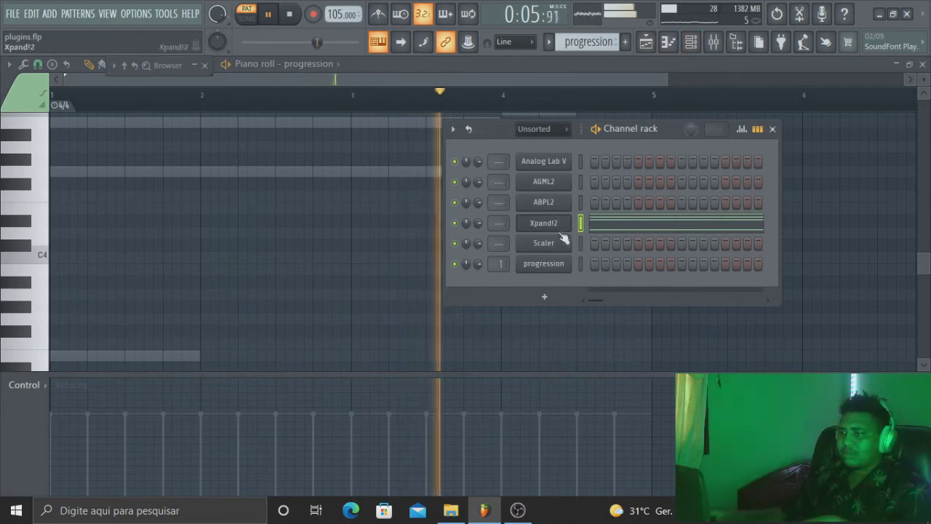
left_click(602, 231)
scroll(440, 268, "up", 4)
scroll(440, 267, "down", 5)
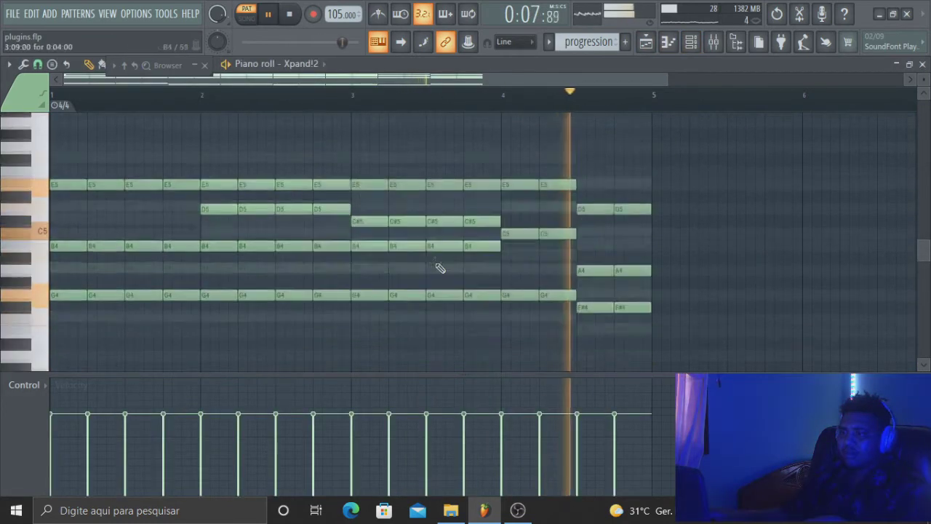
scroll(440, 267, "down", 2)
scroll(440, 267, "up", 9)
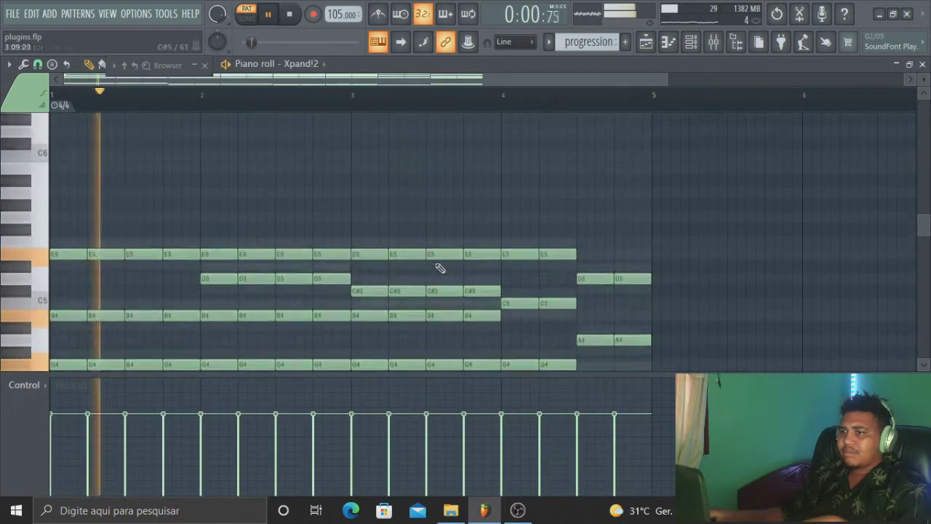
scroll(440, 268, "down", 2)
key("space")
Delete the repeated chords in bar 1 and lengthen the first chord, including its E3 bass note, to fill the whole bar.
scroll(674, 95, "down", 3)
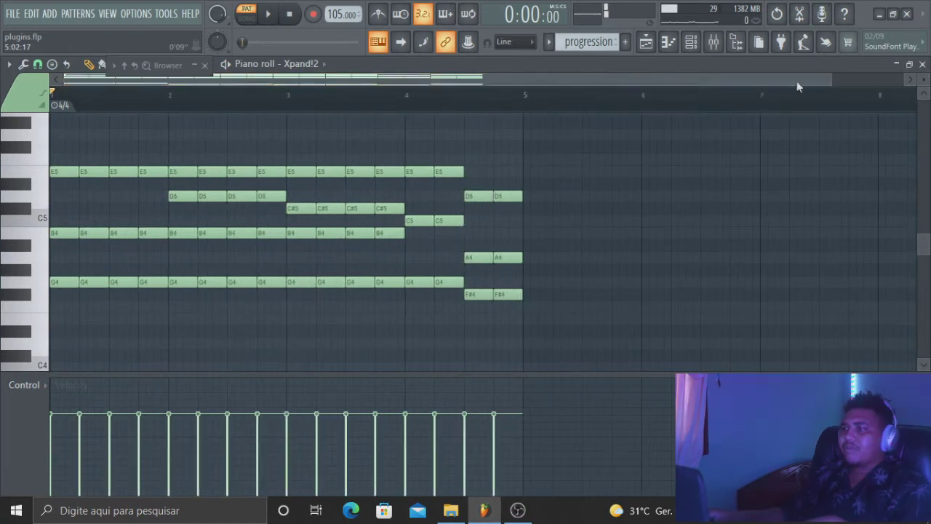
left_click_drag(154, 153, 102, 364)
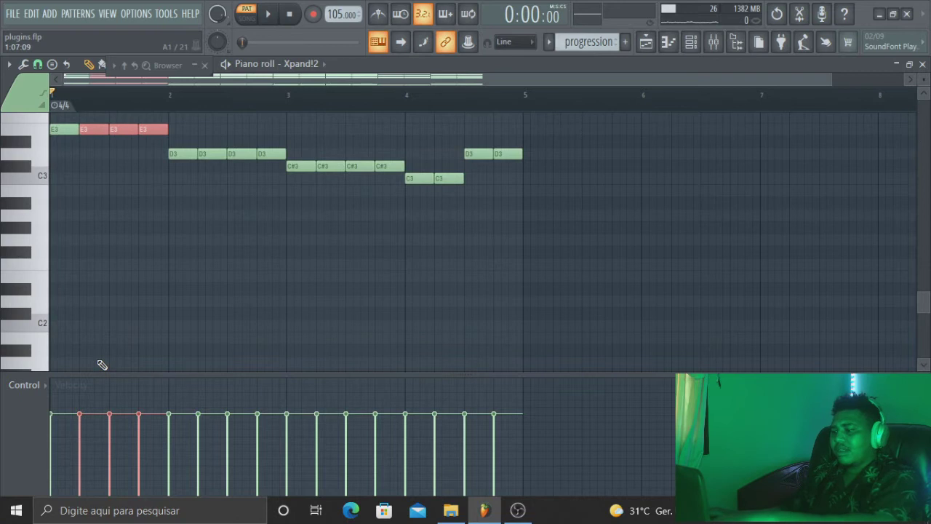
scroll(43, 359, "up", 7)
left_click_drag(66, 247, 67, 390)
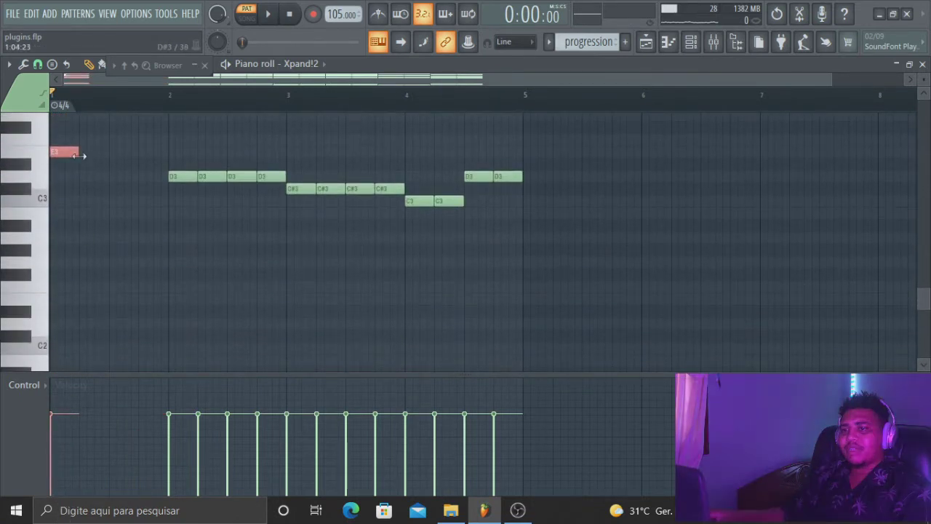
Delete the repeated chords in bar 2 and stretch the remaining chord, including its D3 bass note, to the start of bar 3.
left_click_drag(218, 229, 275, 115)
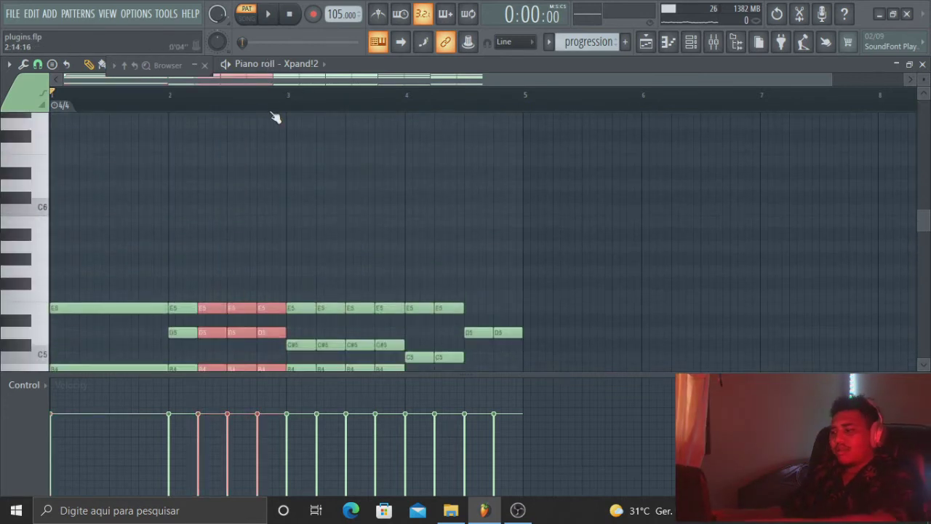
key("Delete")
scroll(204, 210, "down", 3)
scroll(193, 180, "down", 7)
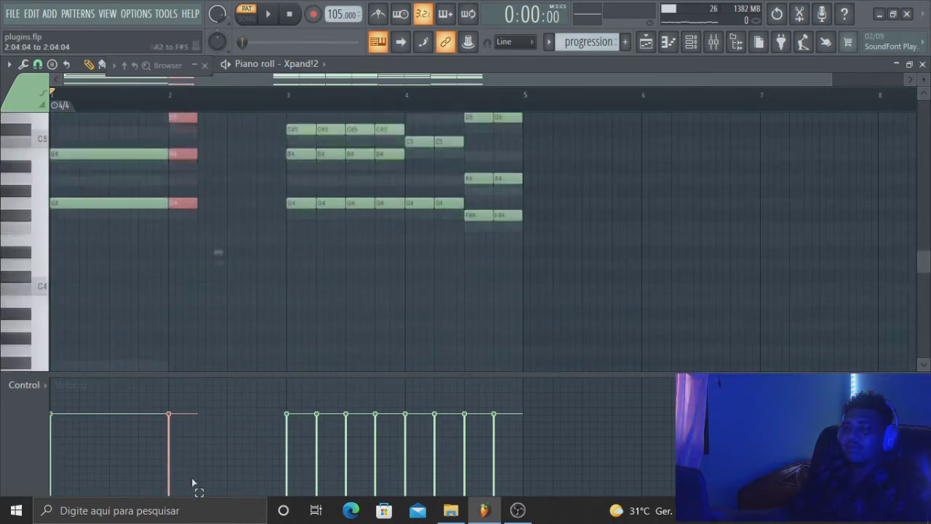
left_click_drag(198, 267, 295, 276)
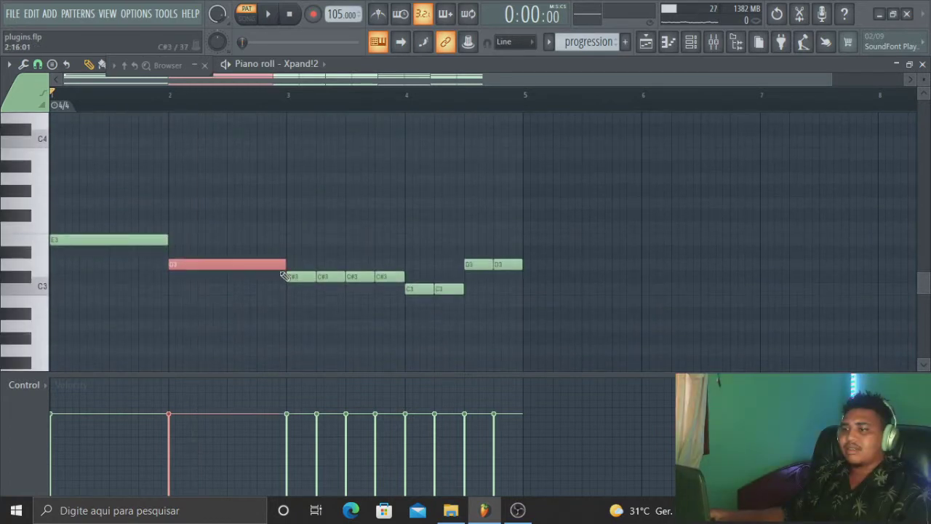
Delete the repeated chords in bar 3 and stretch the remaining chord, including its C#3 bass note, to the start of bar 4.
left_click_drag(330, 304, 427, 67)
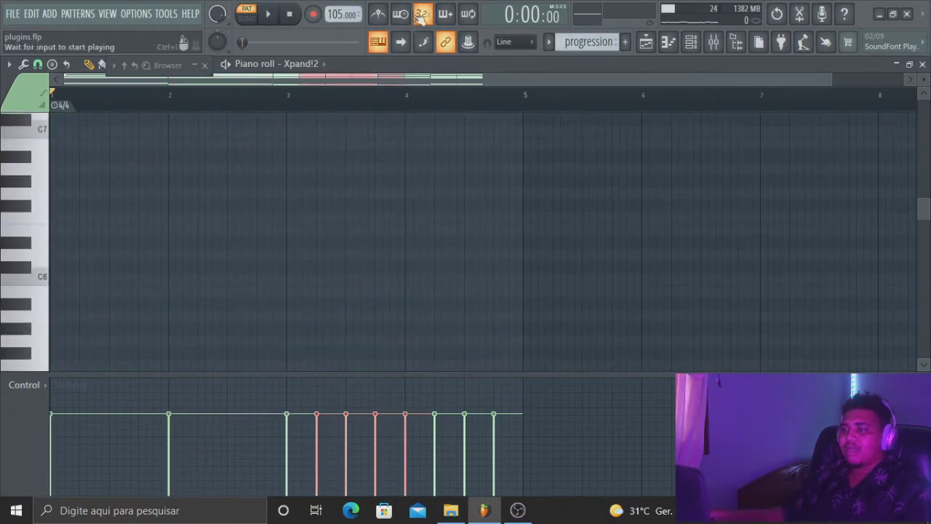
scroll(388, 227, "down", 6)
left_click_drag(388, 138, 326, 361)
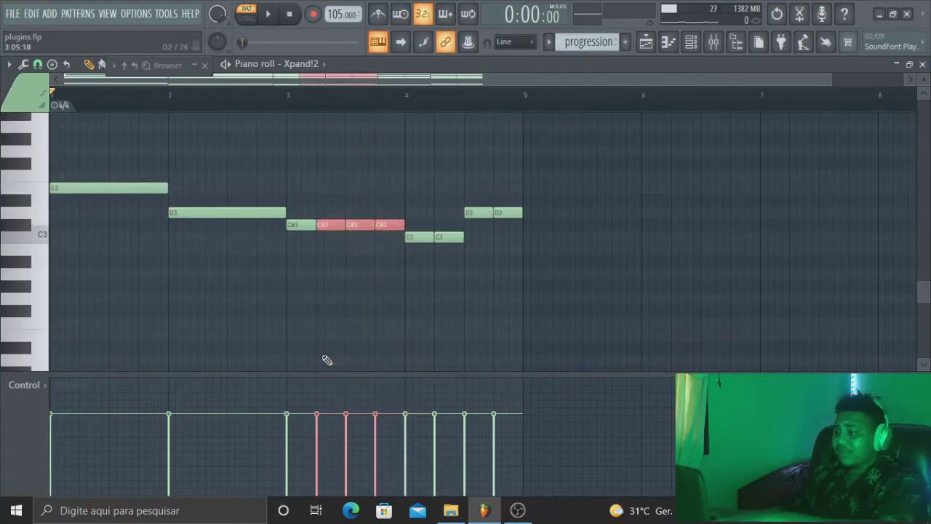
scroll(327, 360, "up", 3)
left_click_drag(312, 260, 322, 149)
left_click_drag(318, 218, 386, 227)
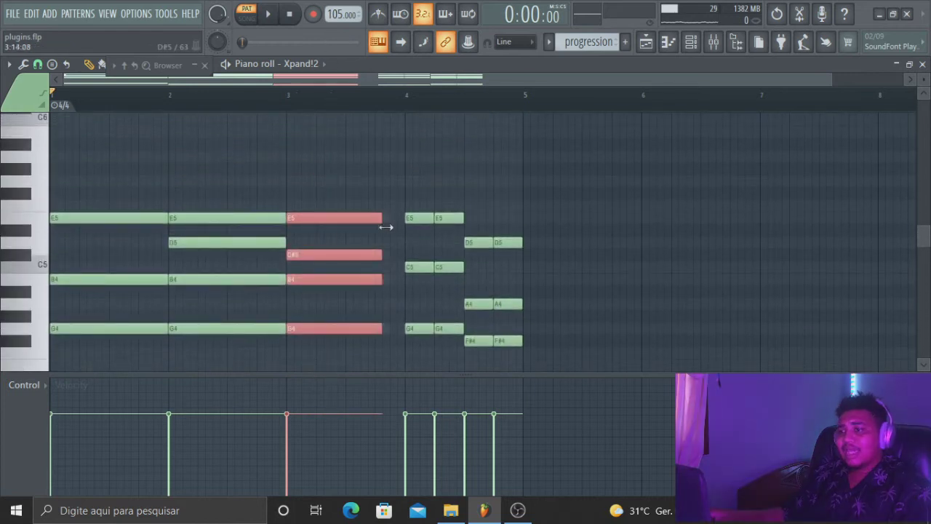
Delete the repeated chord in the first half of bar 4 and stretch the remaining one, including its C3 bass note, to mid-bar.
left_click_drag(465, 165, 460, 83)
left_click_drag(451, 357, 450, 136)
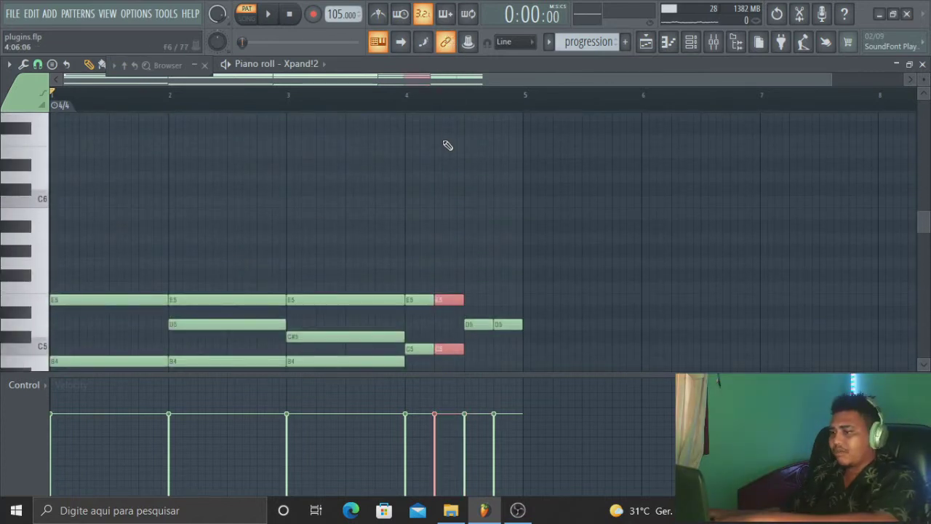
left_click_drag(430, 284, 434, 251)
left_click_drag(434, 176, 461, 183)
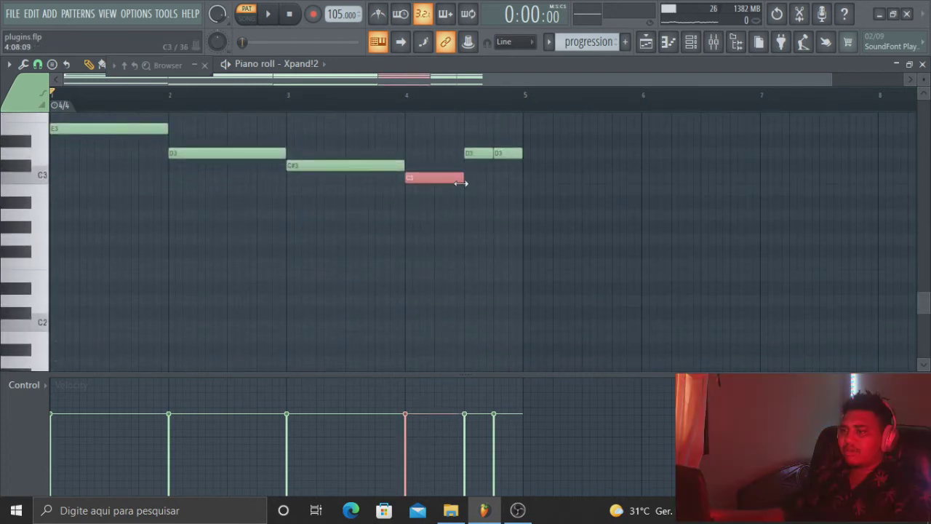
Delete the last repeated chord in bar 4 and stretch the remaining one, including its D3 bass note, to the end of the bar.
left_click_drag(511, 231, 516, 63)
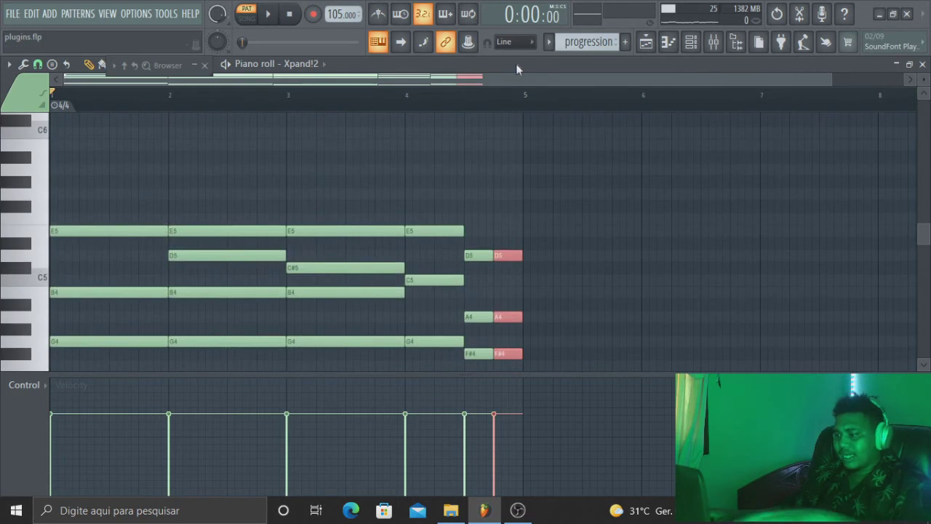
key("Delete")
left_click_drag(488, 231, 514, 364)
left_click_drag(495, 190, 518, 195)
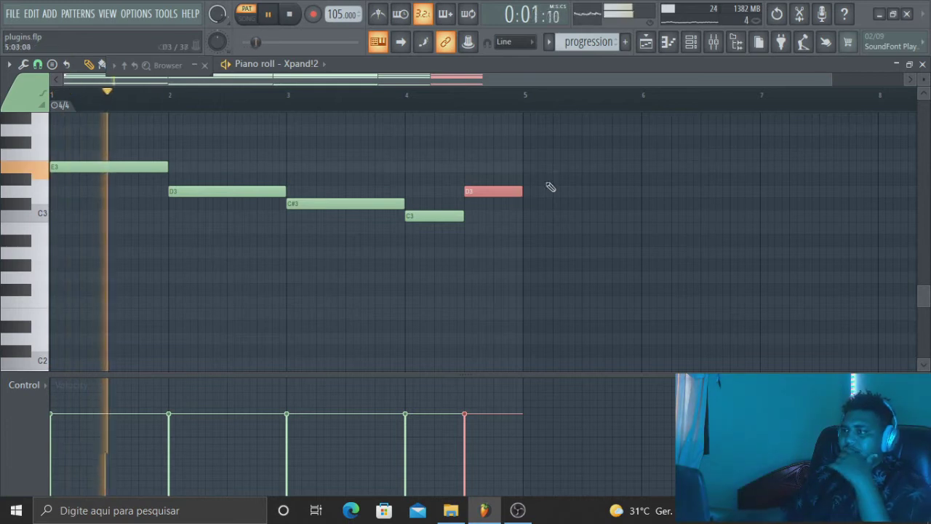
Audition the Bright Pads sounds Glitter Pad+ and HPF Church Organ+ in Xpand!2's part A during playback, and stop playback.
key("F6")
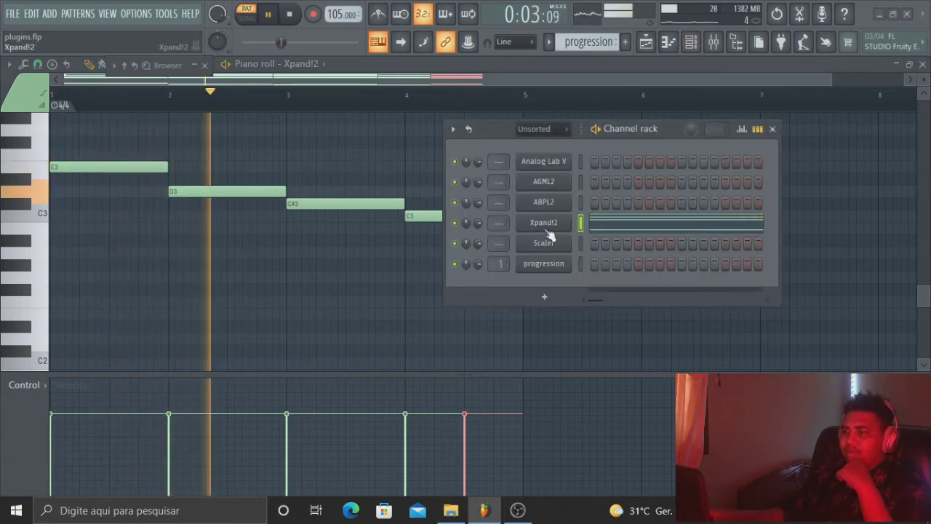
left_click(545, 229)
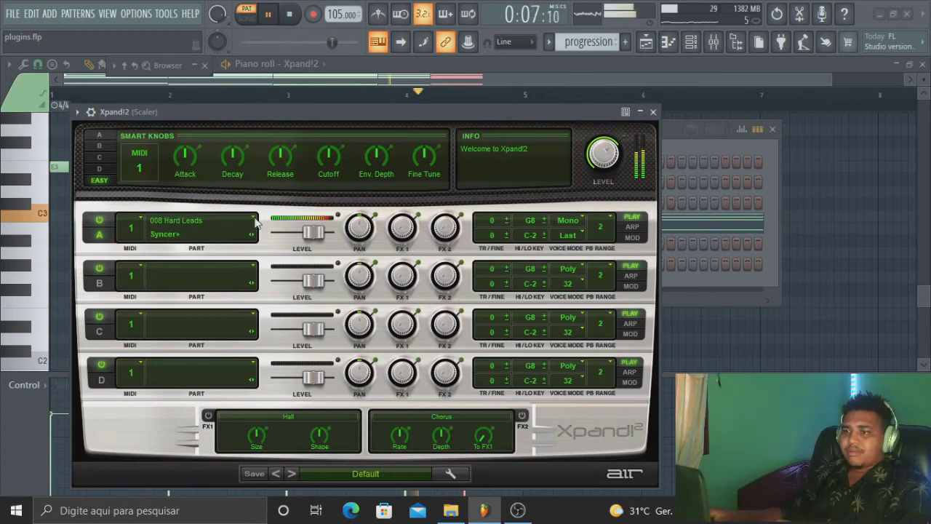
left_click(203, 234)
mouse_move(206, 258)
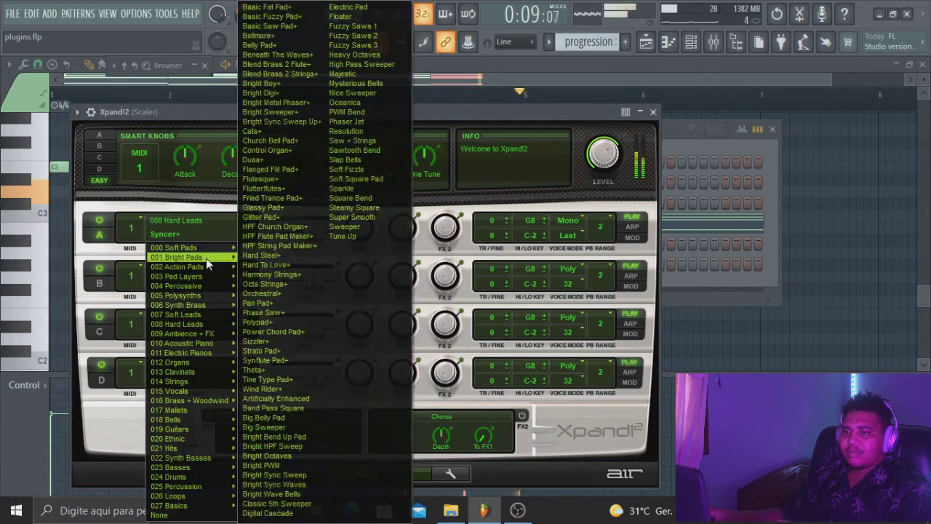
left_click(303, 216)
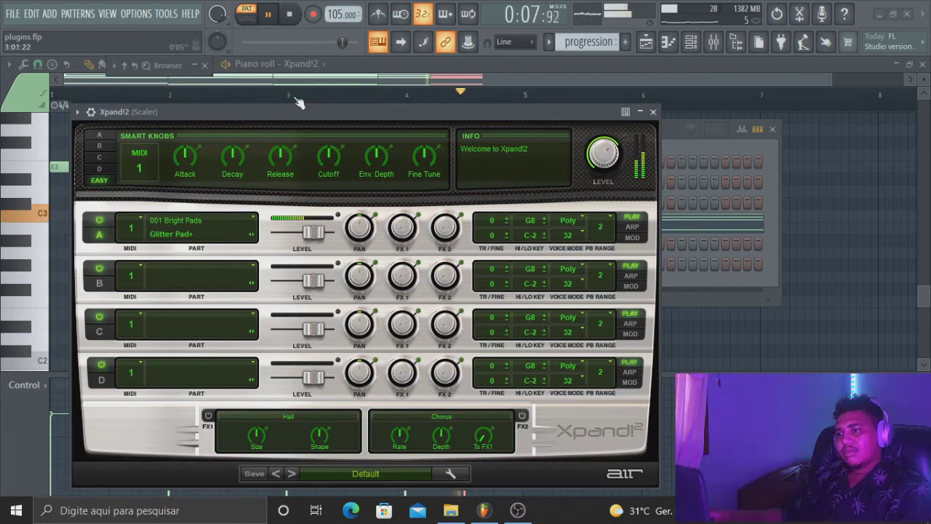
left_click(252, 234)
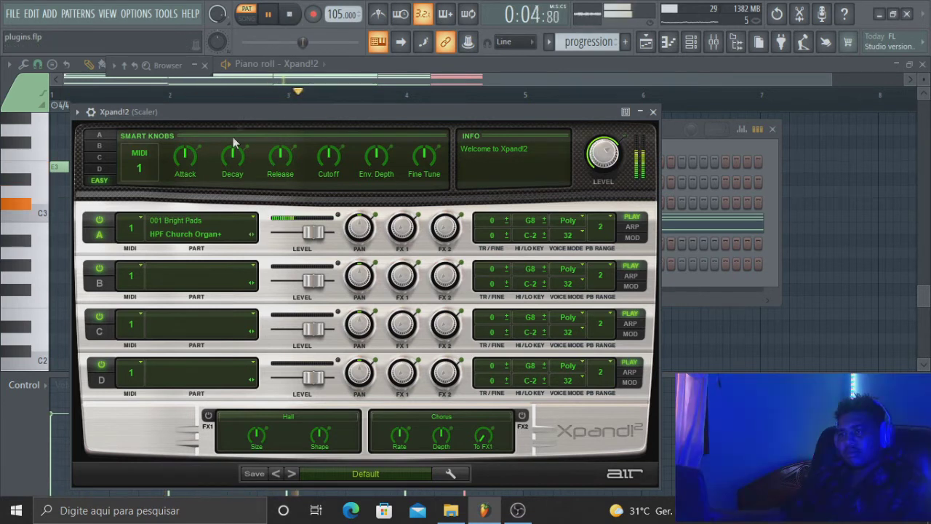
left_click(293, 15)
Load the Splashes Menu X2+ drum sound into part A of Xpand!2 and collapse the plugin window.
left_click(219, 219)
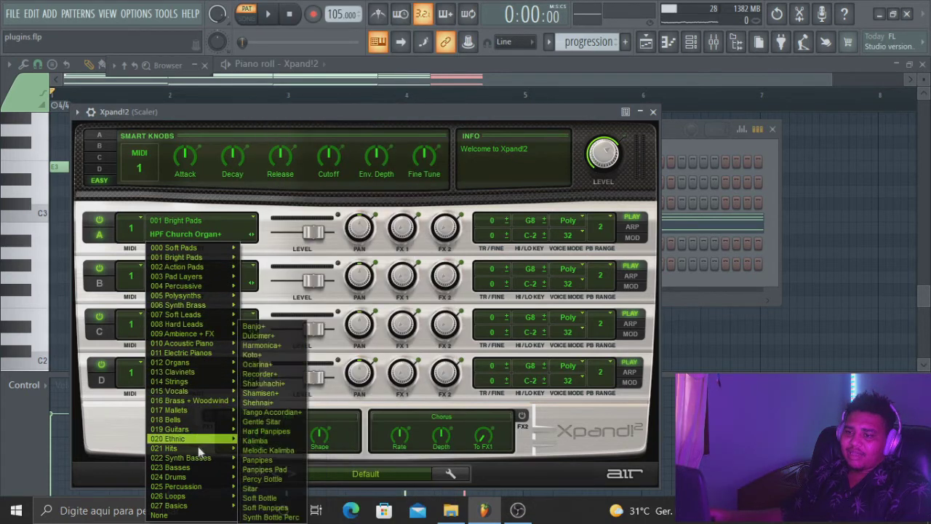
mouse_move(204, 475)
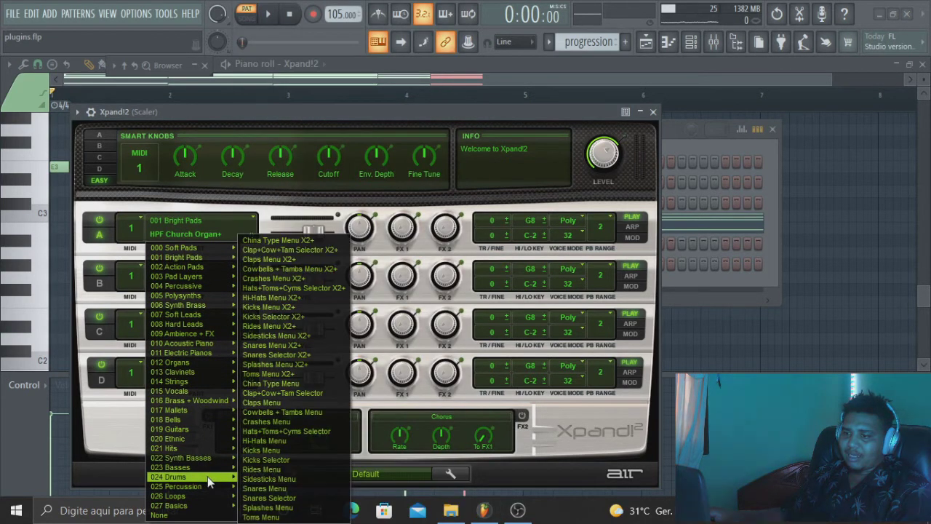
left_click(275, 363)
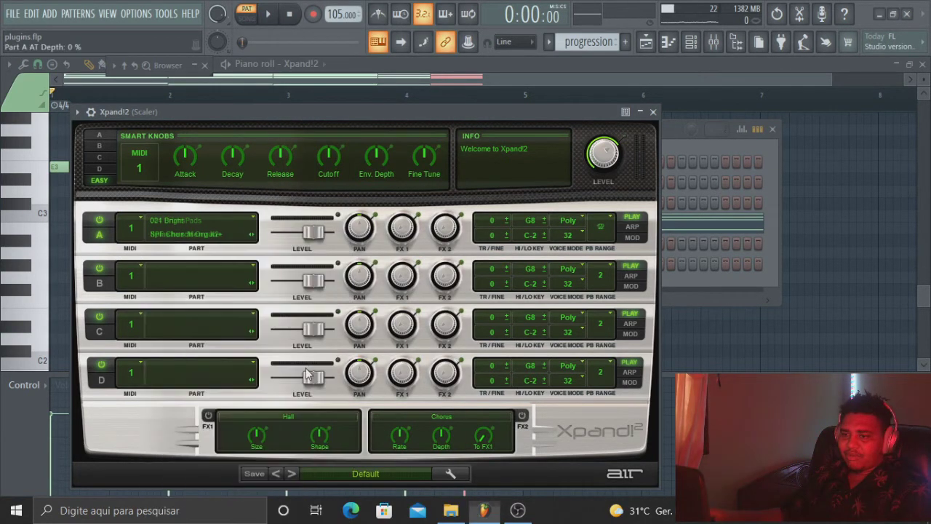
double_click(380, 111)
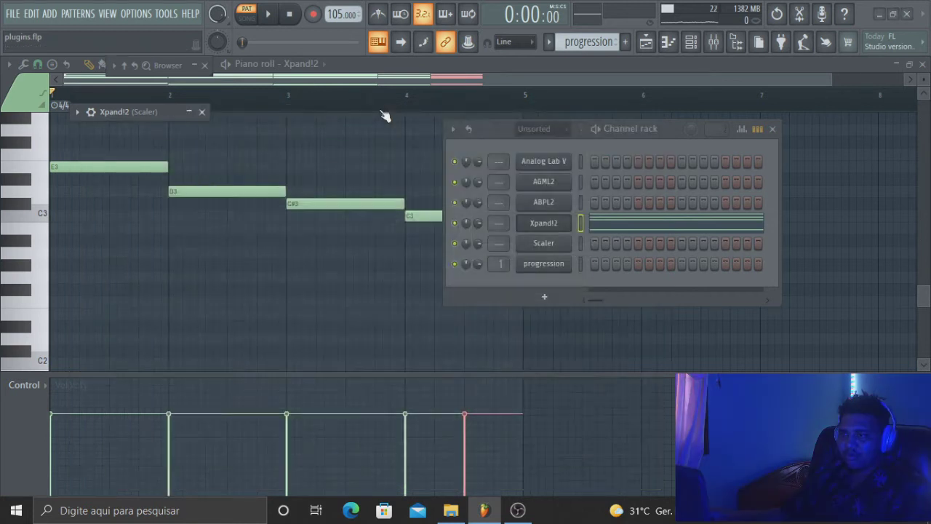
left_click(554, 230)
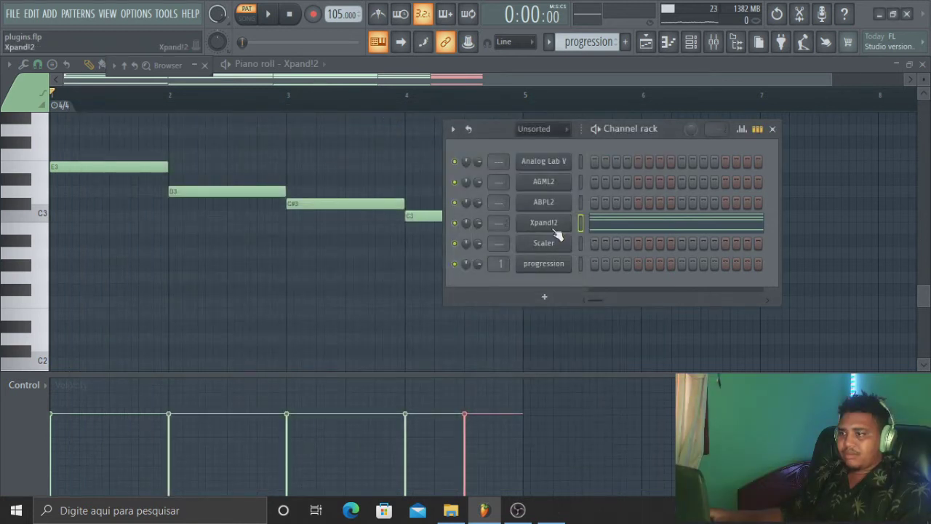
left_click(555, 231)
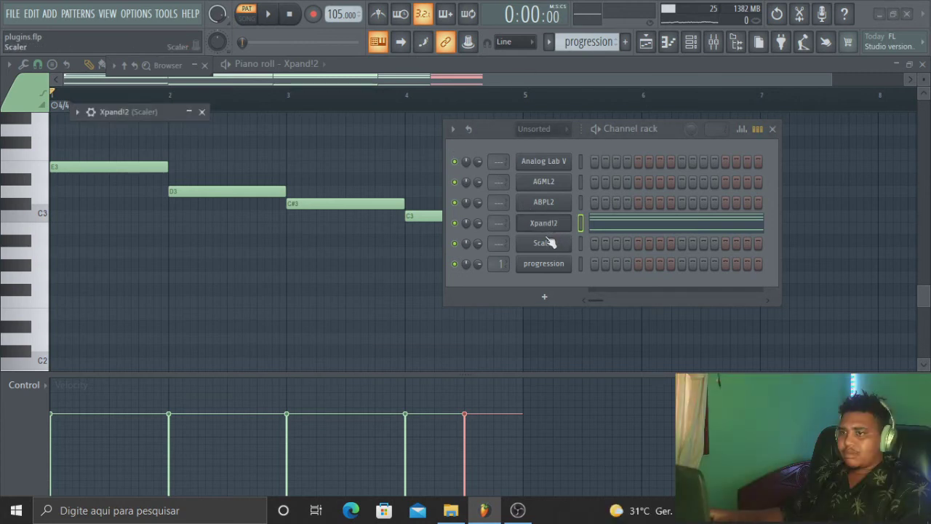
Delete the progression and Scaler channels from the channel rack.
right_click(546, 267)
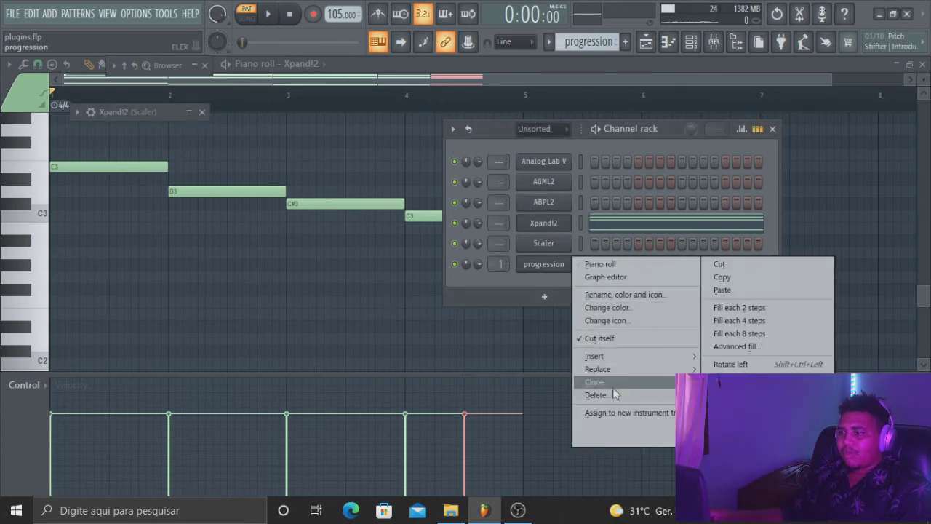
left_click(611, 392)
left_click(551, 299)
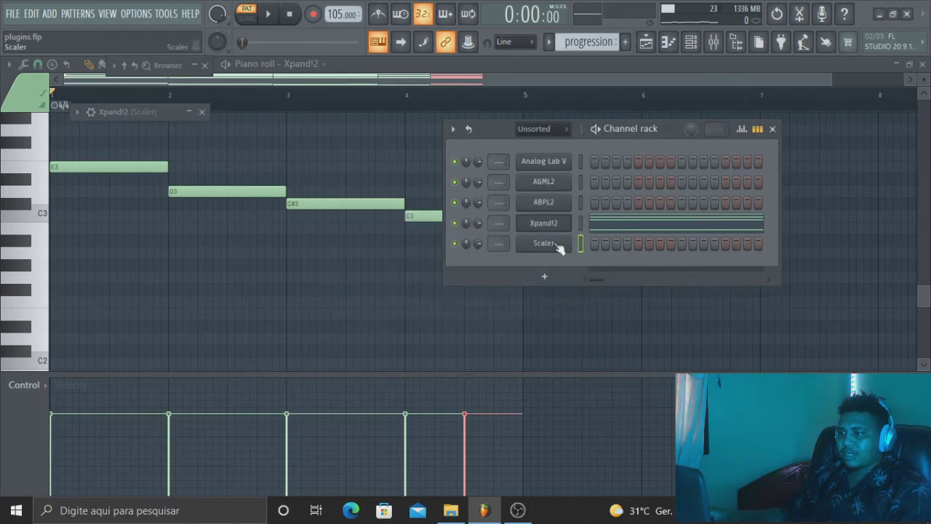
right_click(559, 248)
left_click(614, 373)
left_click(542, 300)
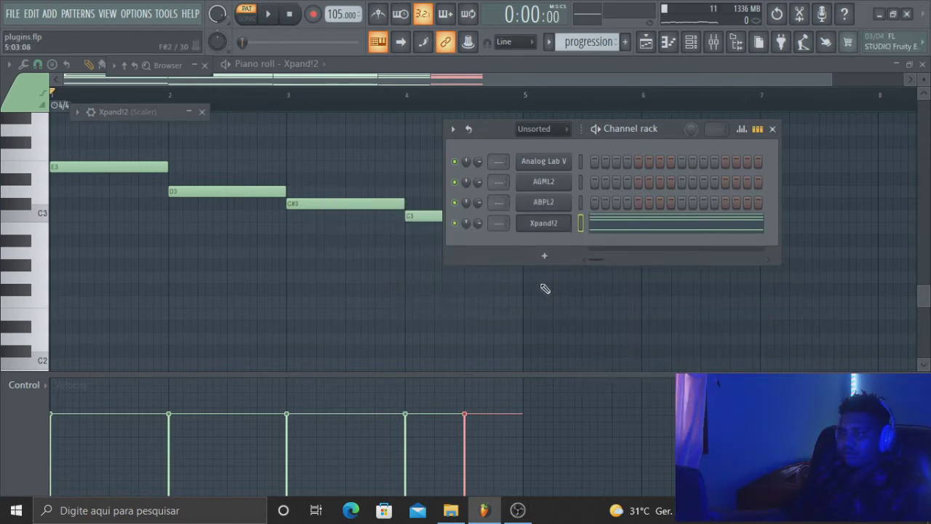
Close the piano roll, restore the Xpand!2 window and play the pattern with the Splashes Menu X2+ sound.
left_click(922, 64)
left_click(542, 231)
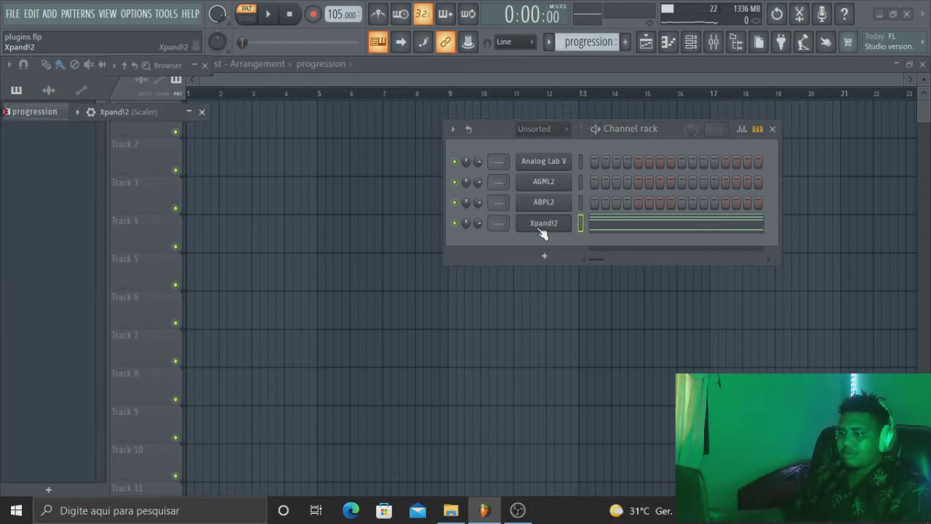
left_click(542, 231)
left_click(542, 231)
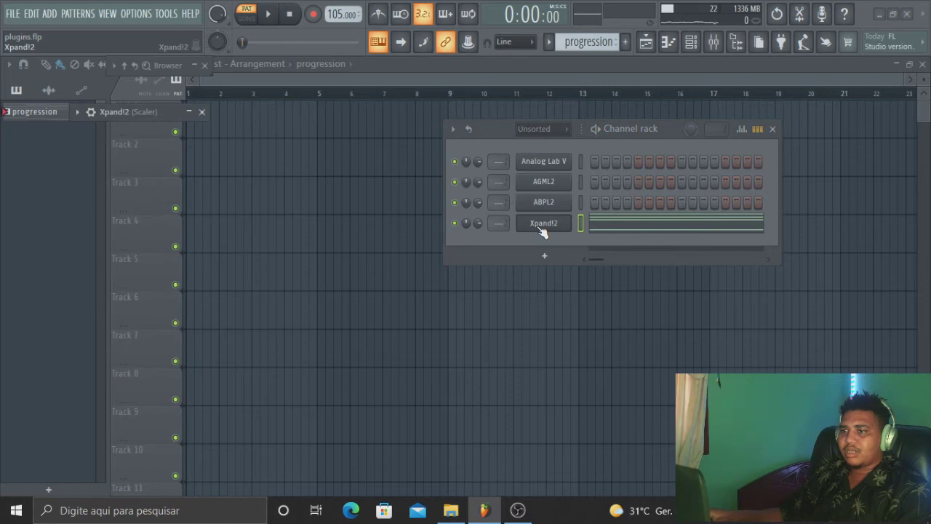
left_click(101, 114)
left_click_drag(247, 115, 356, 73)
key("space")
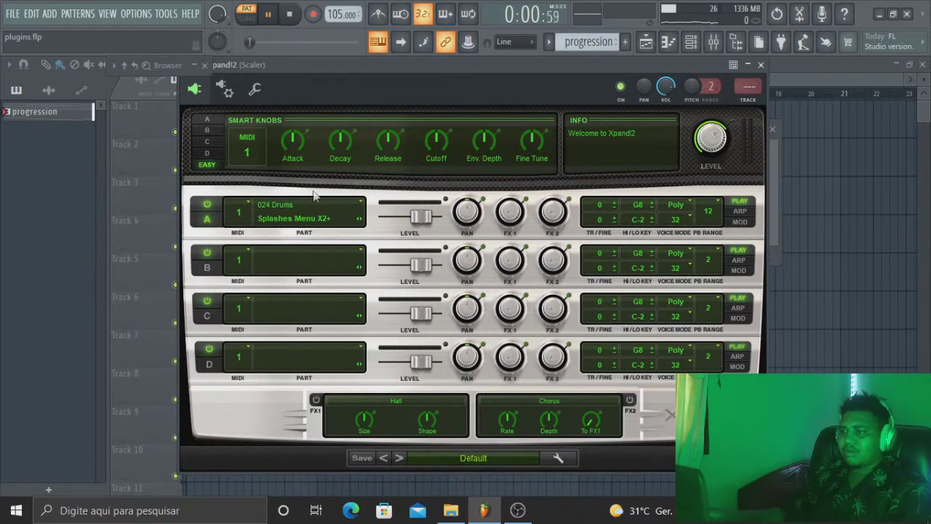
left_click(292, 205)
key("space")
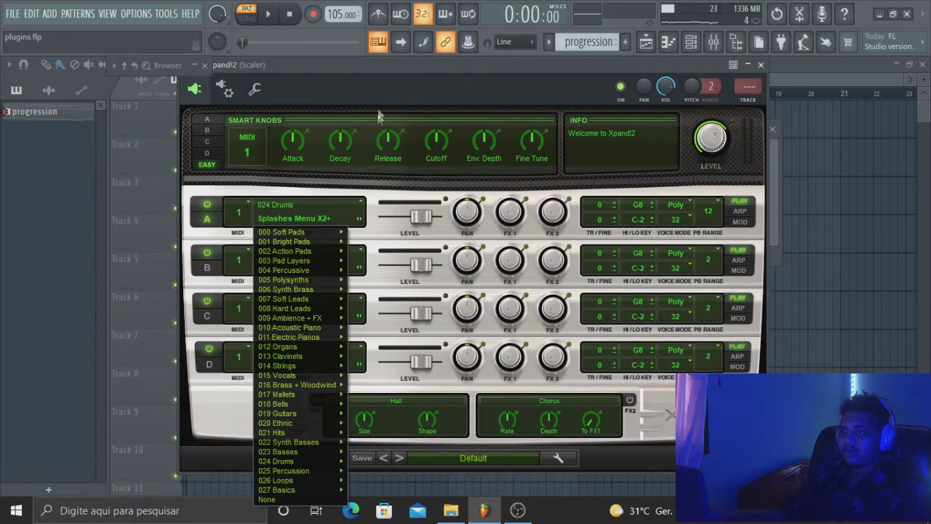
double_click(392, 63)
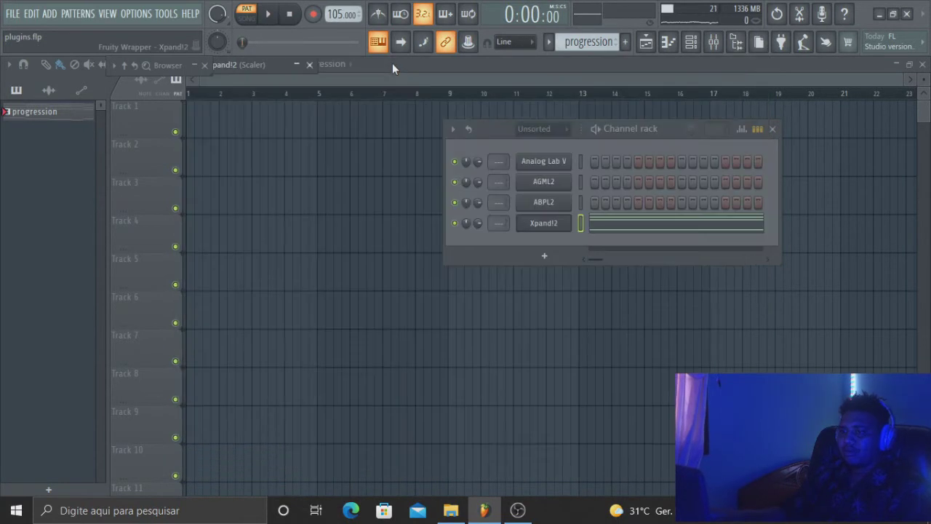
double_click(263, 64)
left_click_drag(359, 83, 421, 72)
Play single notes to audition Xpand!2's Drums presets, moving from Splashes Menu X2+ through Toms Menu X2+ to Cowbells + Tambs Menu.
key("q")
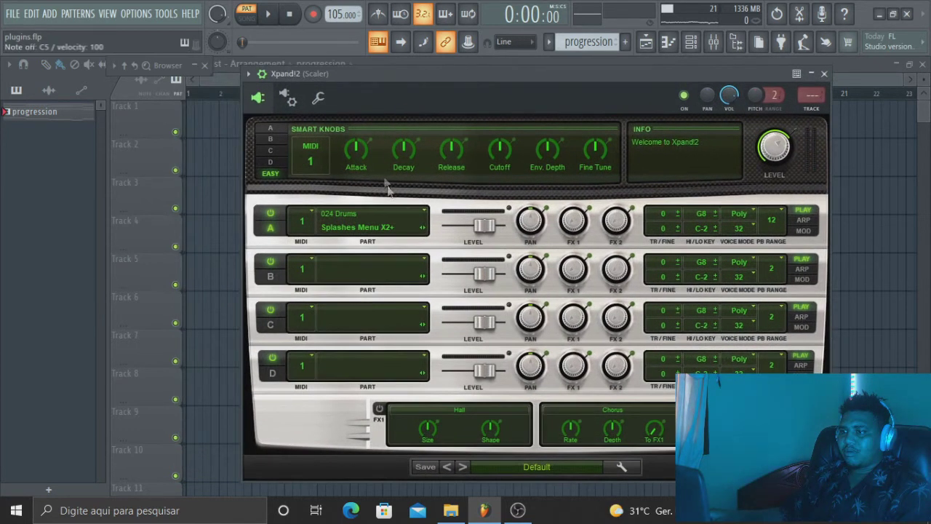
left_click(424, 228)
key("w")
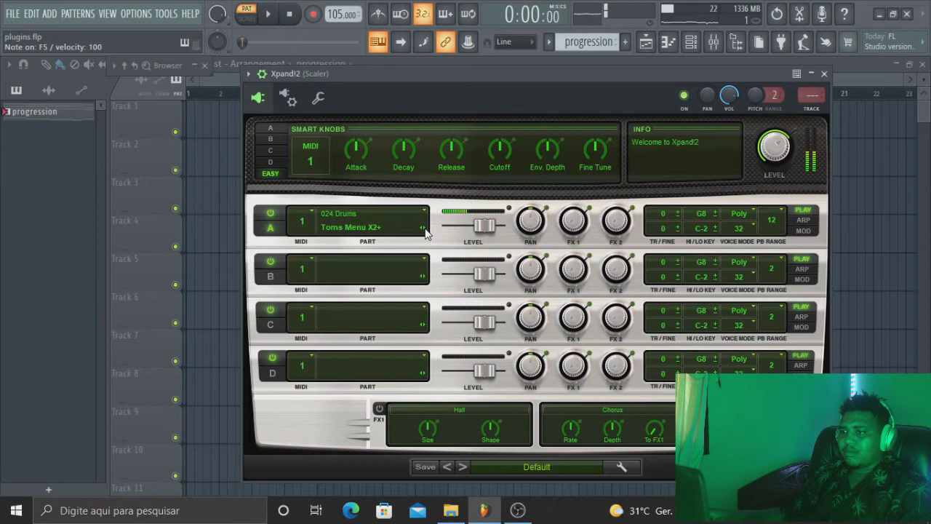
left_click(424, 228)
left_click(424, 228)
key("w")
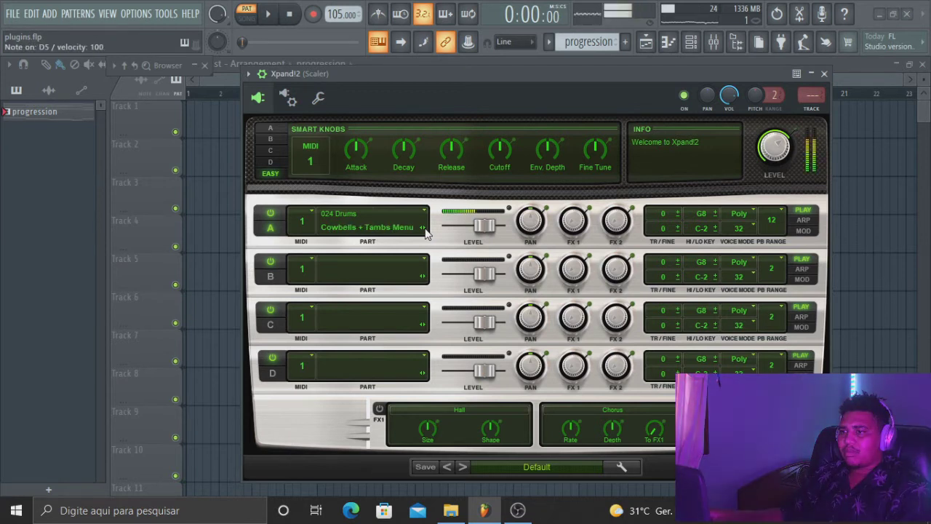
key("v")
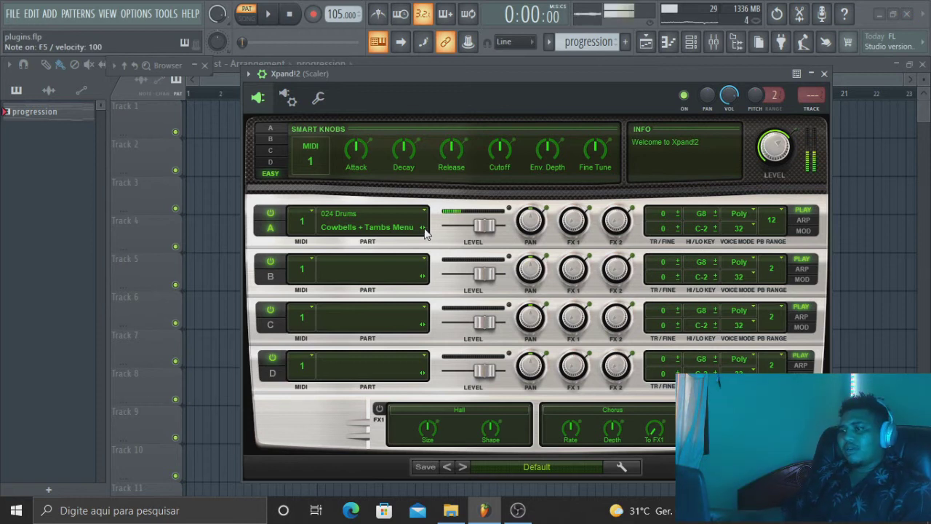
Cut the chord notes from the Xpand!2 channel and paste them into the ABPL2 channel.
left_click(691, 42)
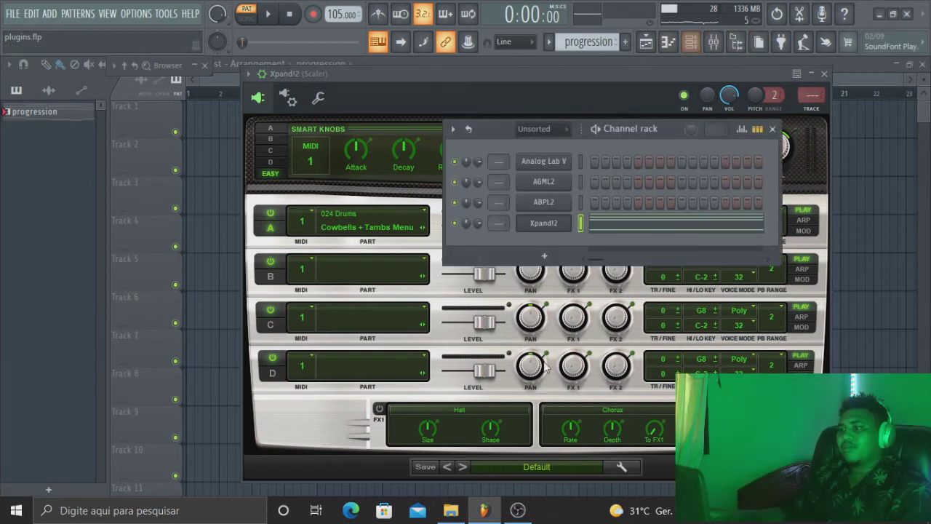
right_click(568, 219)
left_click(728, 224)
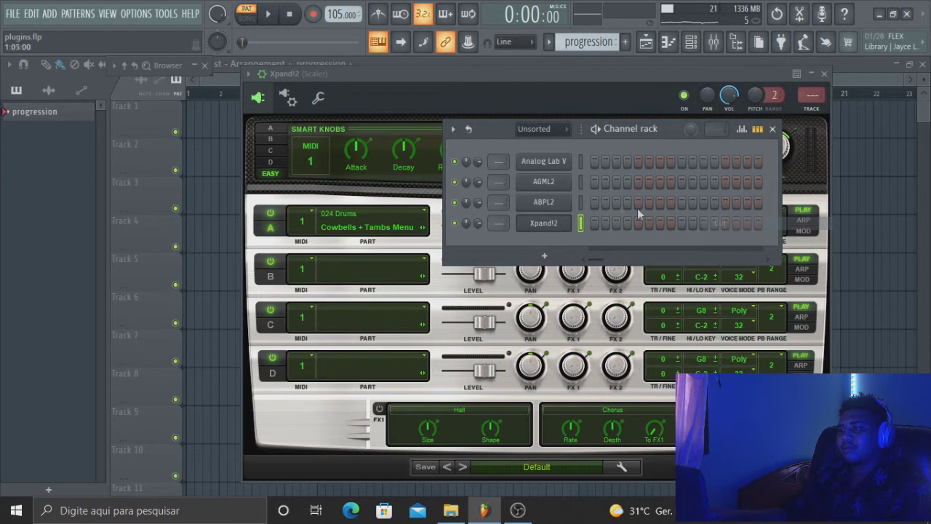
left_click(554, 209)
right_click(563, 201)
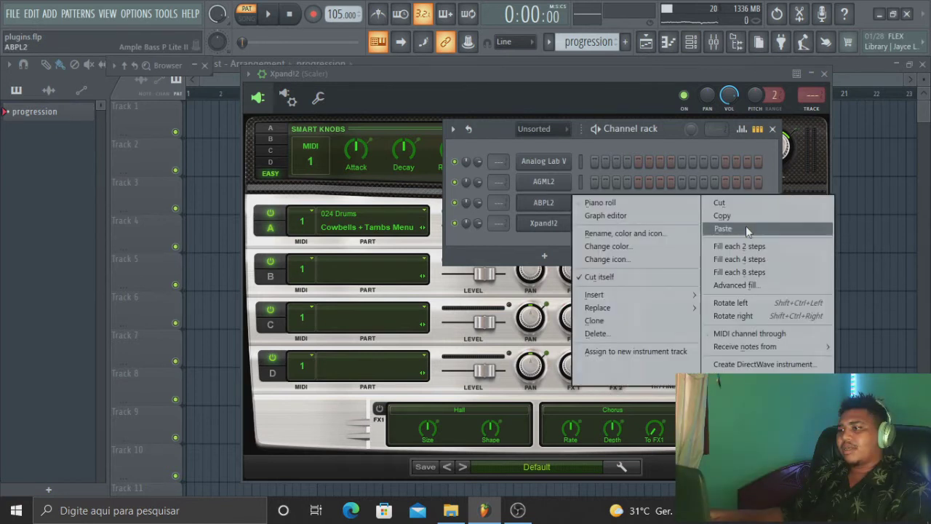
left_click(745, 225)
Delete the Xpand!2 channel from the channel rack.
left_click(561, 222)
right_click(561, 222)
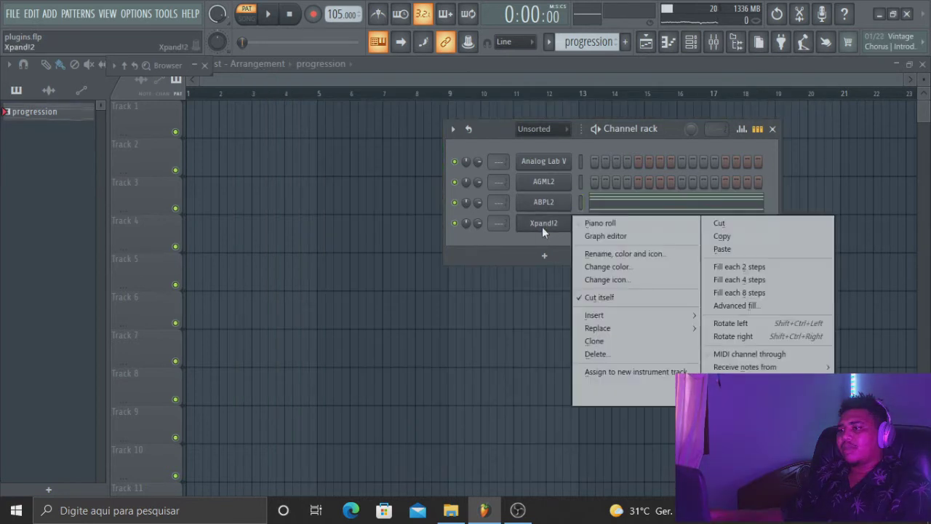
left_click(659, 354)
left_click(533, 298)
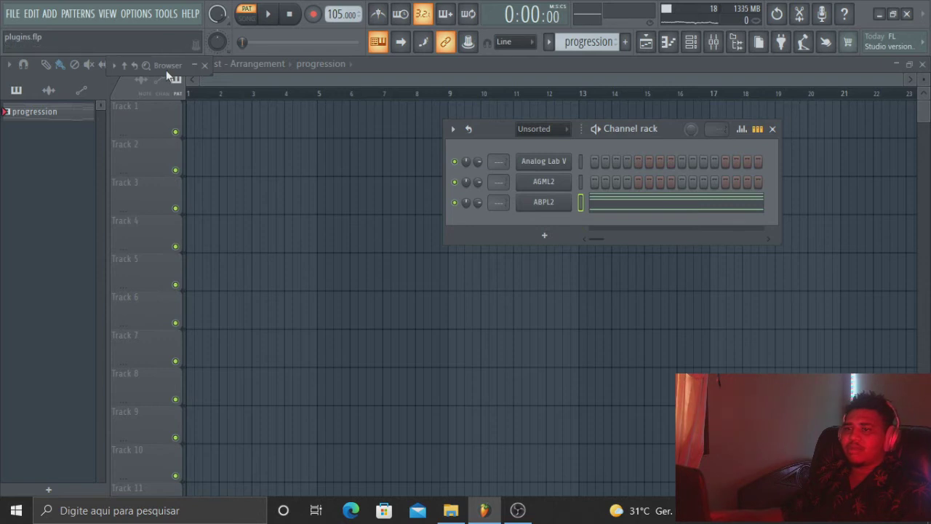
Play the pattern through the ABPL2 channel and place its Ample Bass P Lite window fully in view.
left_click_drag(163, 53, 163, 58)
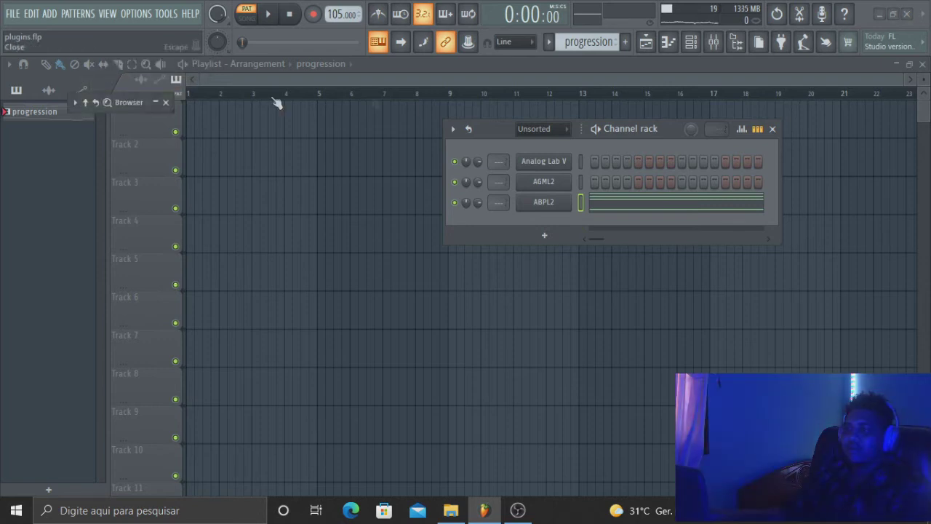
key("space")
left_click(544, 202)
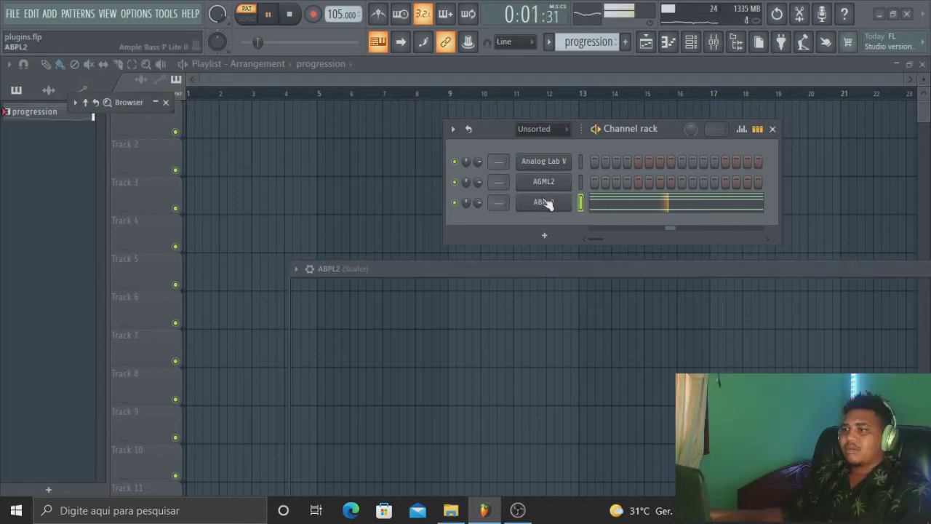
left_click_drag(558, 272, 420, 91)
key("space")
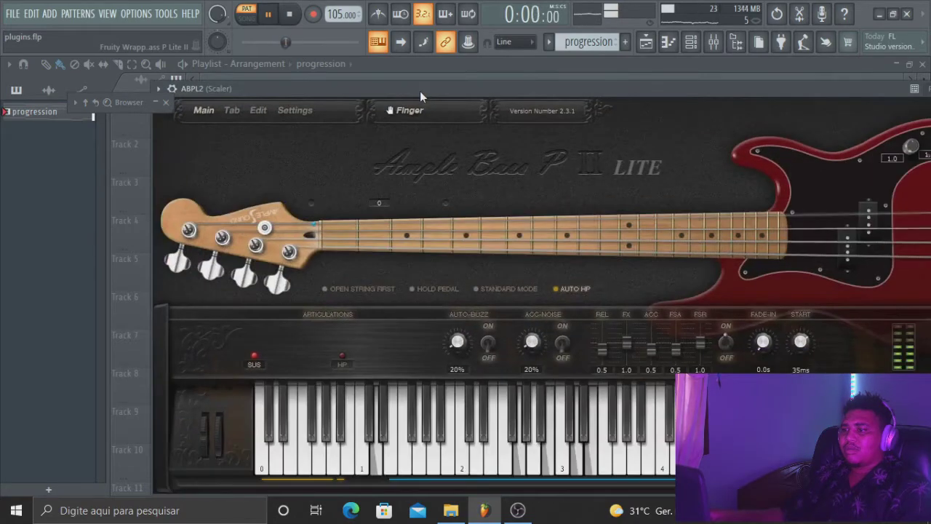
left_click_drag(509, 90, 444, 62)
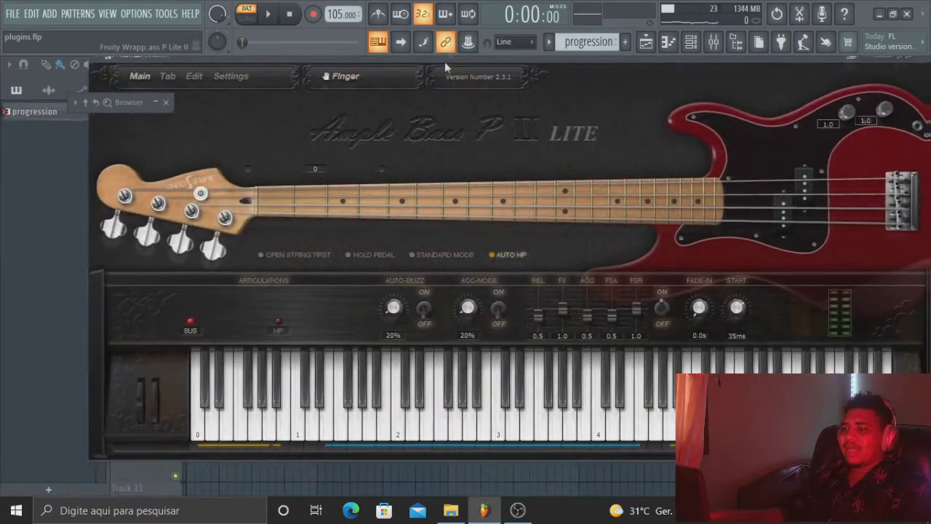
double_click(444, 62)
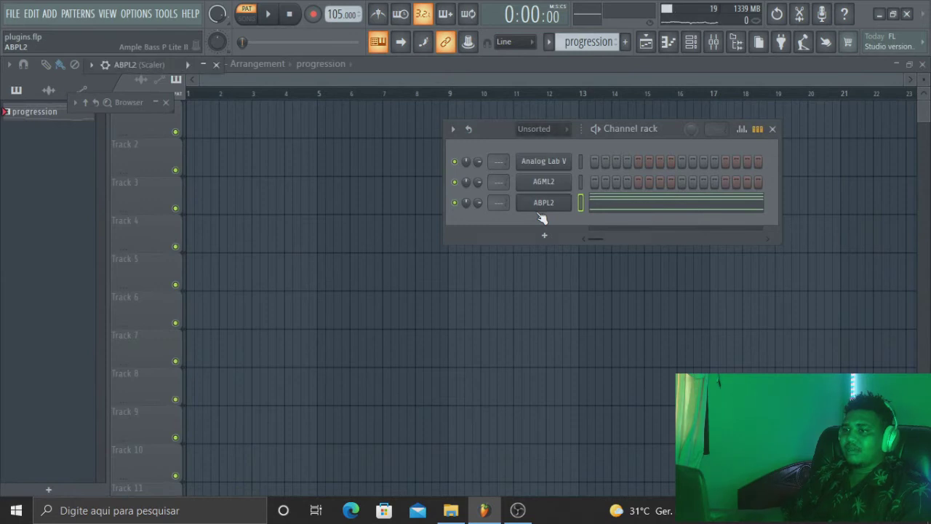
double_click(151, 67)
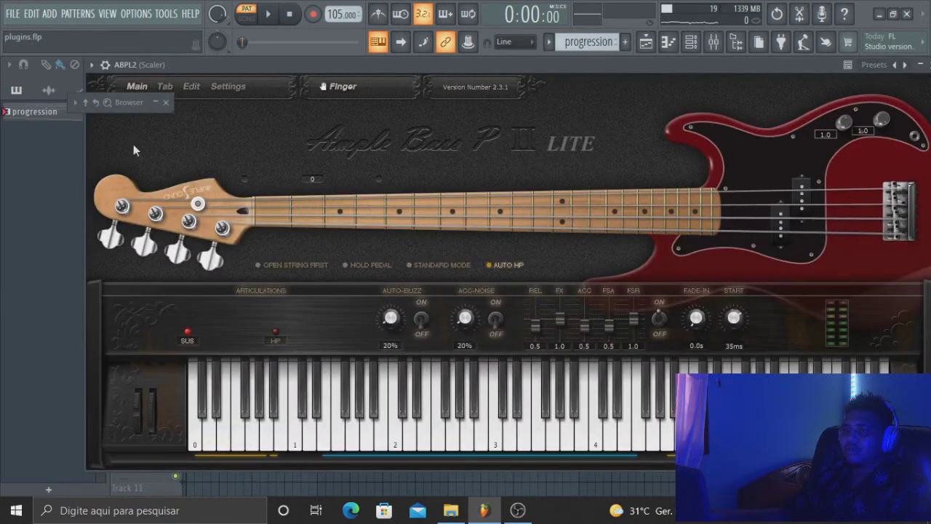
Turn on Auto LS, Keyboard Mode, Hold Pedal and Open String First in Ample Bass P Lite and play the pattern with them.
mouse_move(360, 431)
left_mouse_down()
mouse_move(716, 435)
mouse_move(289, 435)
mouse_move(281, 424)
mouse_move(516, 422)
mouse_move(439, 425)
left_mouse_up()
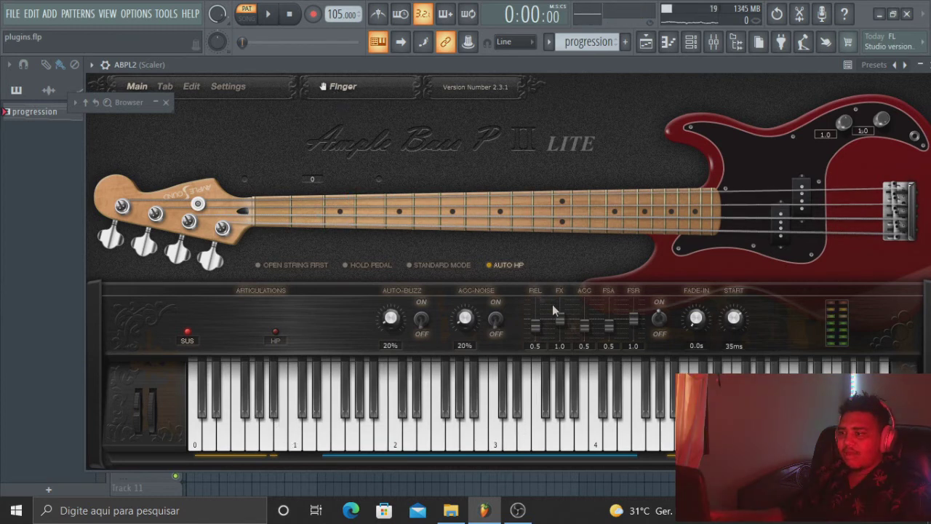
mouse_move(327, 418)
left_mouse_down()
mouse_move(594, 408)
mouse_move(688, 416)
mouse_move(430, 420)
left_mouse_up()
left_click(502, 266)
left_click(459, 264)
left_click(381, 268)
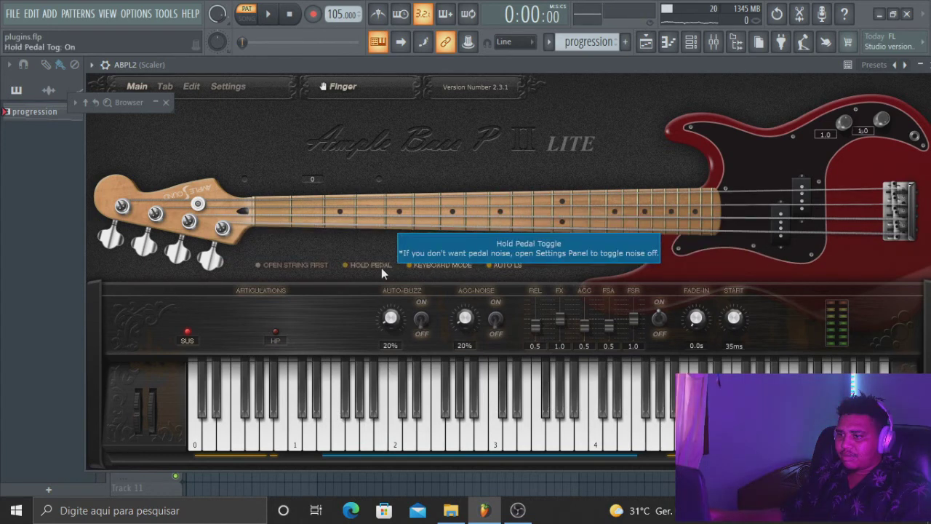
left_click(310, 266)
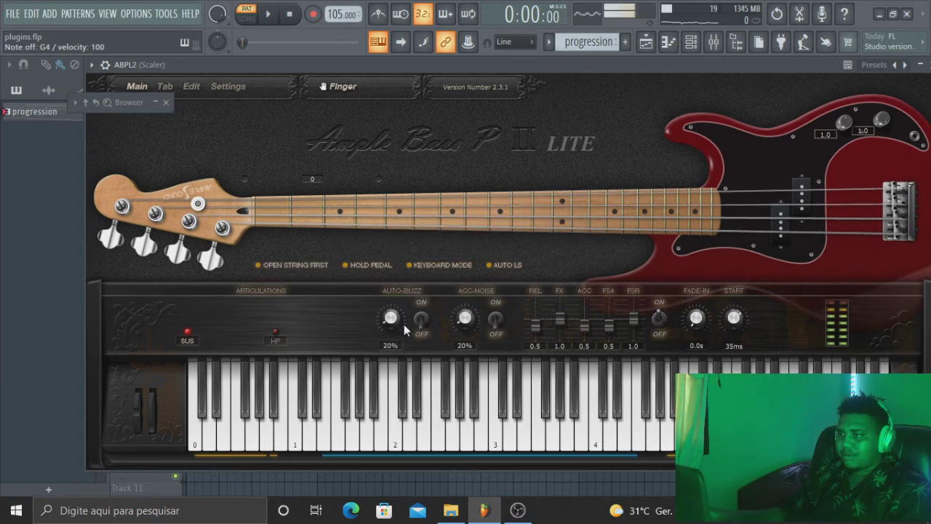
key("space")
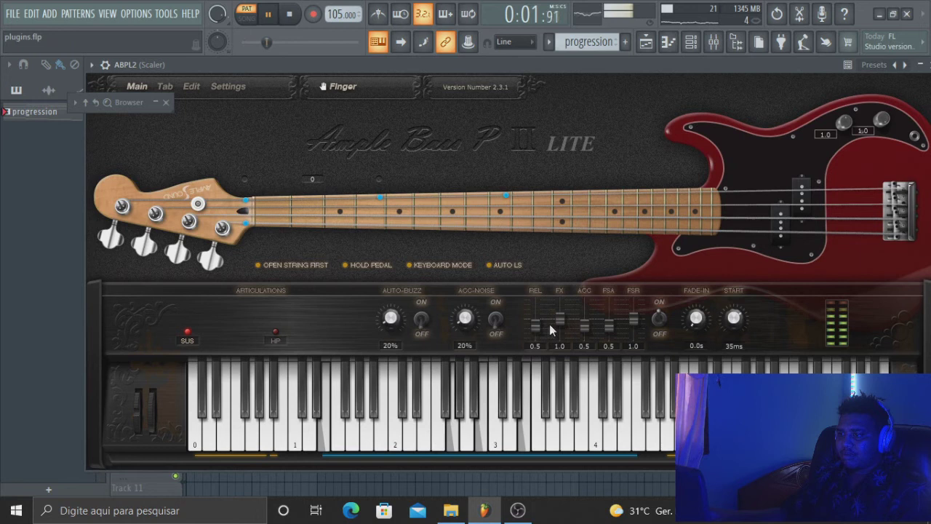
key("space")
Turn on the Acc-Noise and Auto-Buzz toggles, switch the bass to Solo Mode, and replay the pattern to compare the sound.
left_click(496, 323)
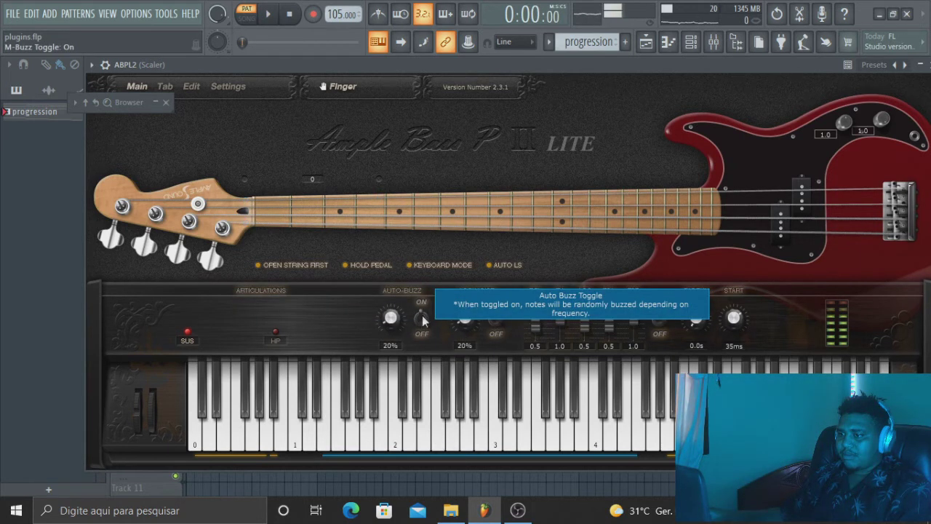
key("space")
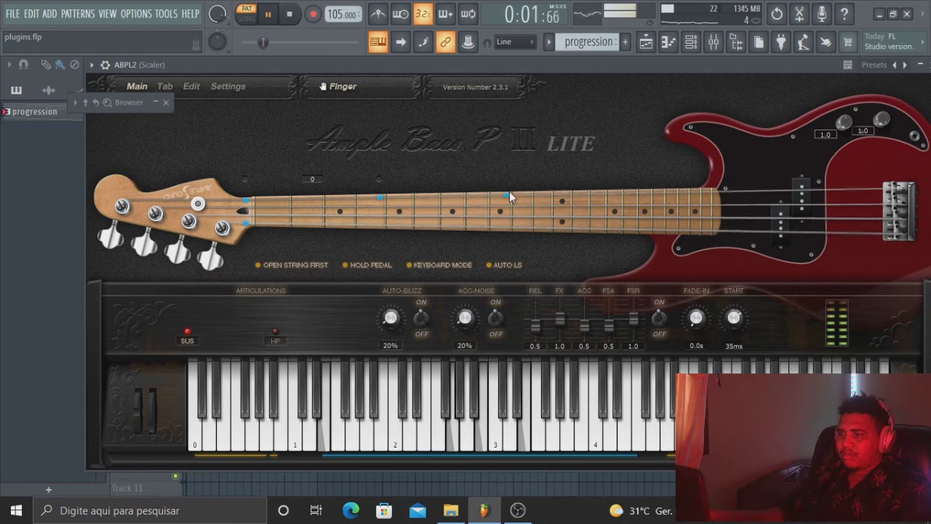
key("space")
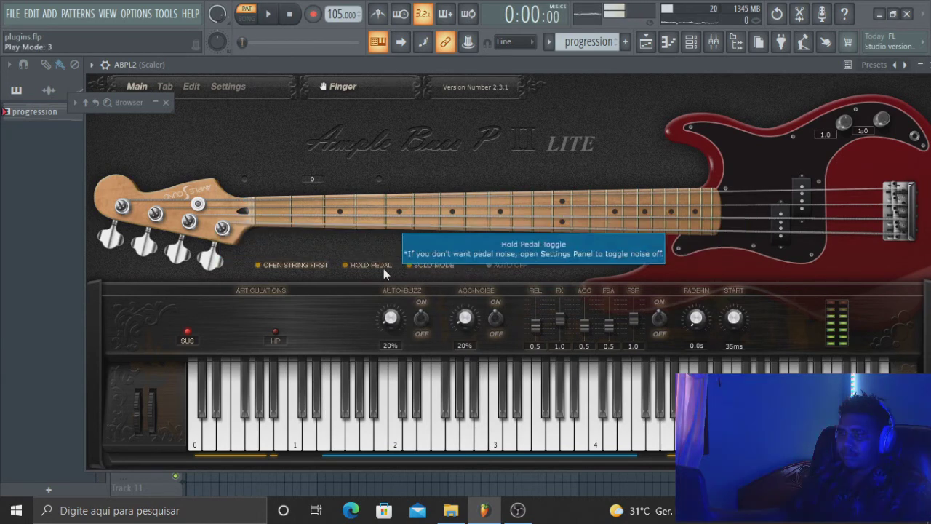
key("space")
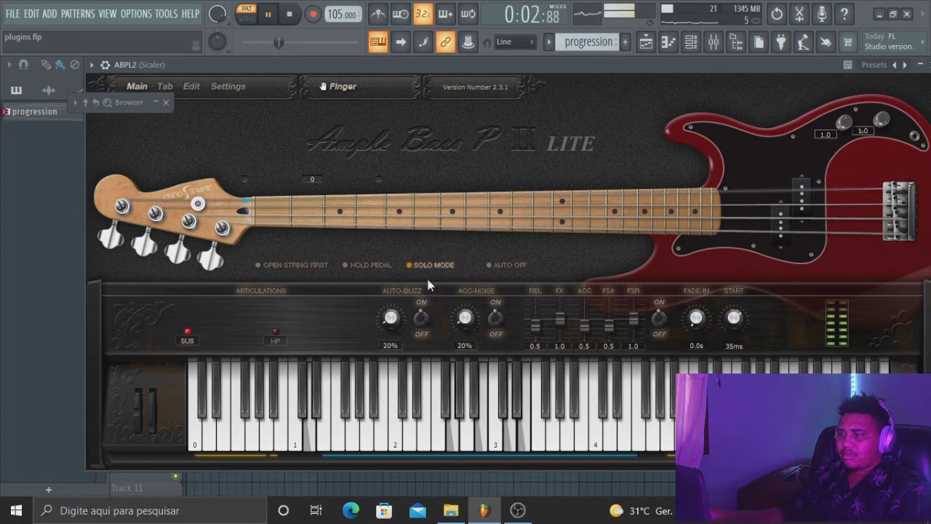
key("space")
Open Ample Bass's tablature page, play the ABP Lite Tab demo and stop it.
left_click(165, 86)
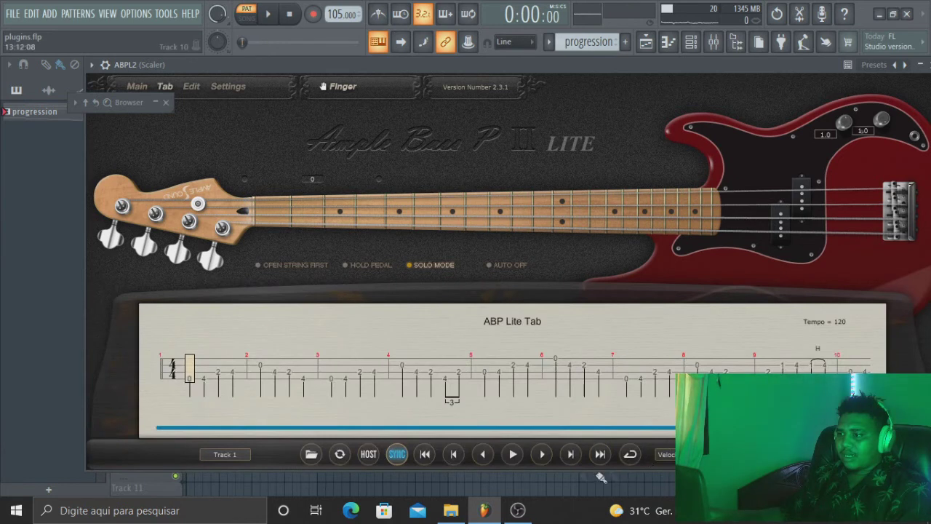
left_click(512, 454)
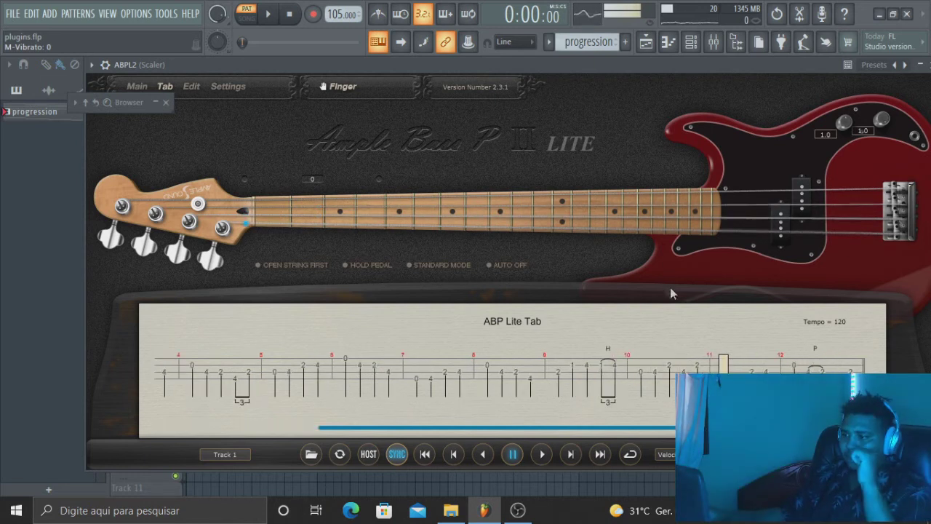
left_click(511, 455)
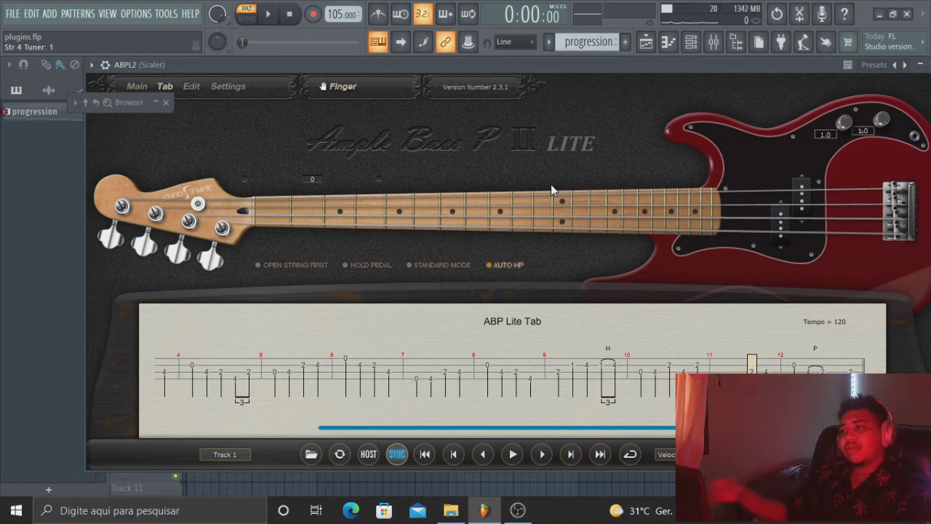
Cut the chord notes from the ABPL2 channel and paste them into the AGML2 channel.
left_click(691, 42)
right_click(544, 203)
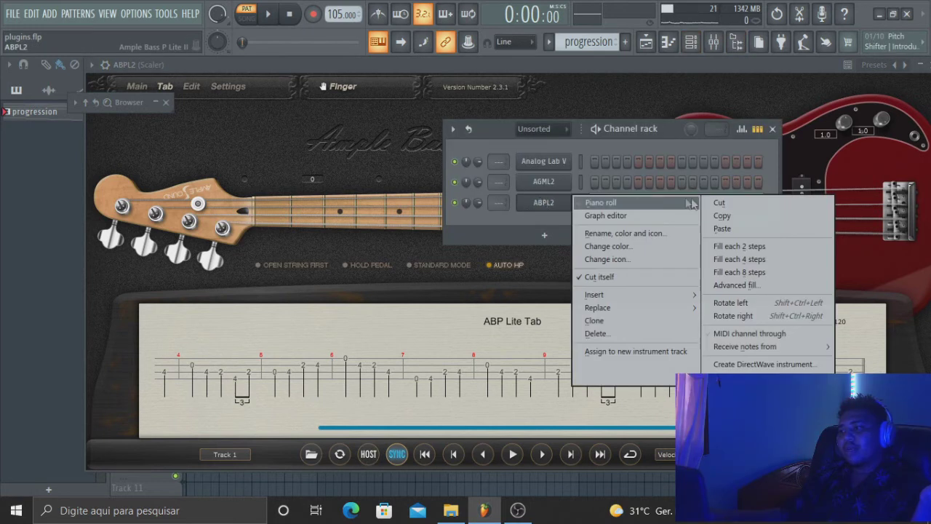
left_click(728, 202)
right_click(560, 184)
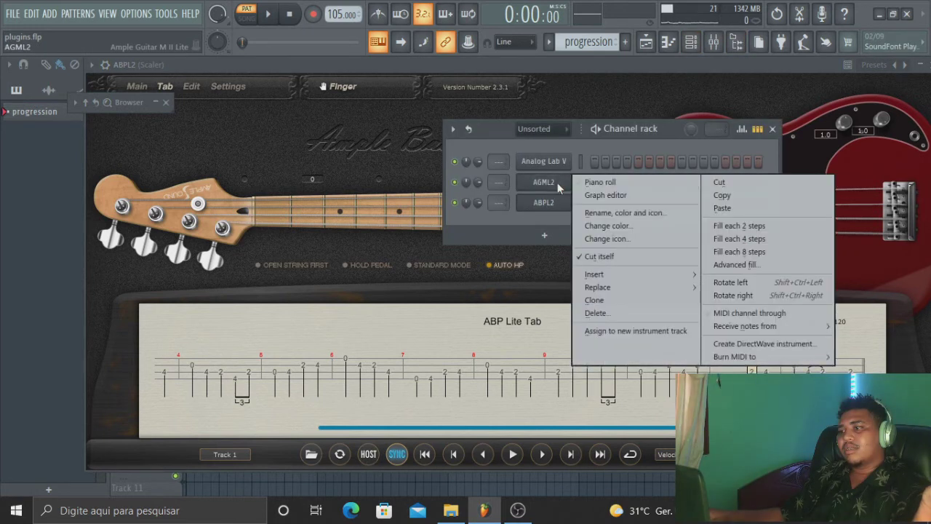
left_click(724, 209)
Delete the ABPL2 channel from the channel rack.
left_click(572, 206)
right_click(571, 209)
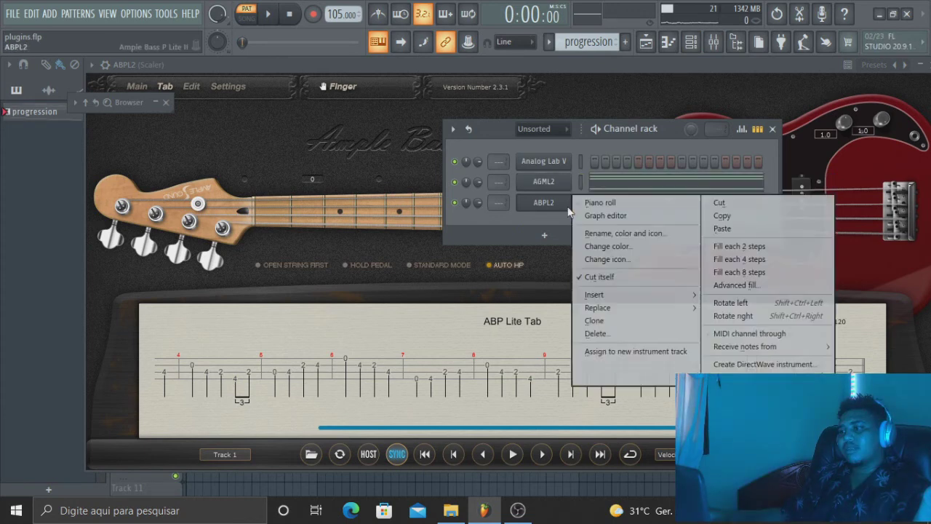
left_click(595, 333)
key("Return")
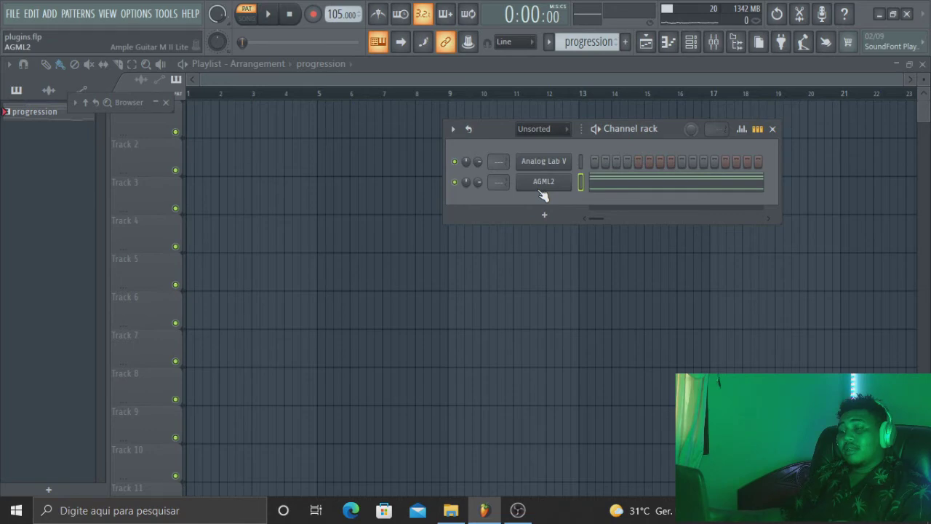
Open AGML2's Ample Guitar window, place it in full view and play the chord pattern with the guitar sound.
left_click(542, 190)
left_click_drag(519, 217, 403, 96)
key("space")
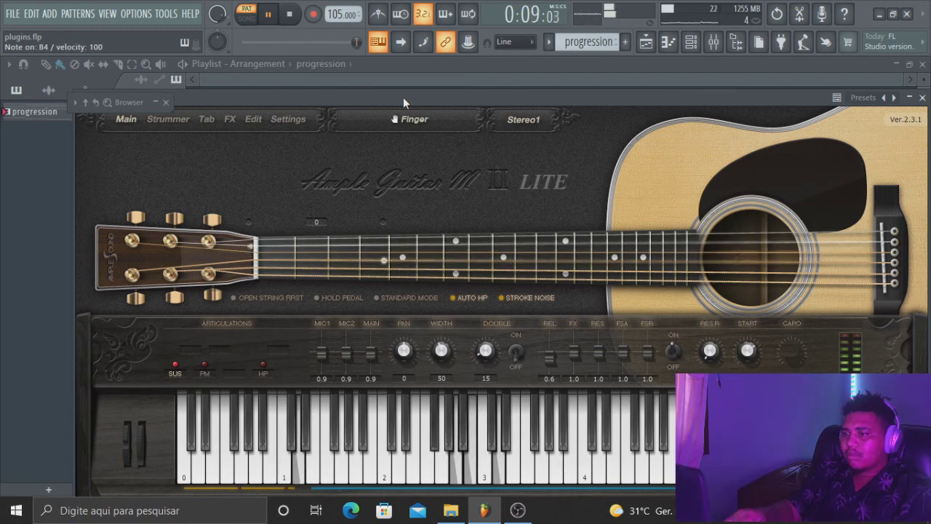
key("space")
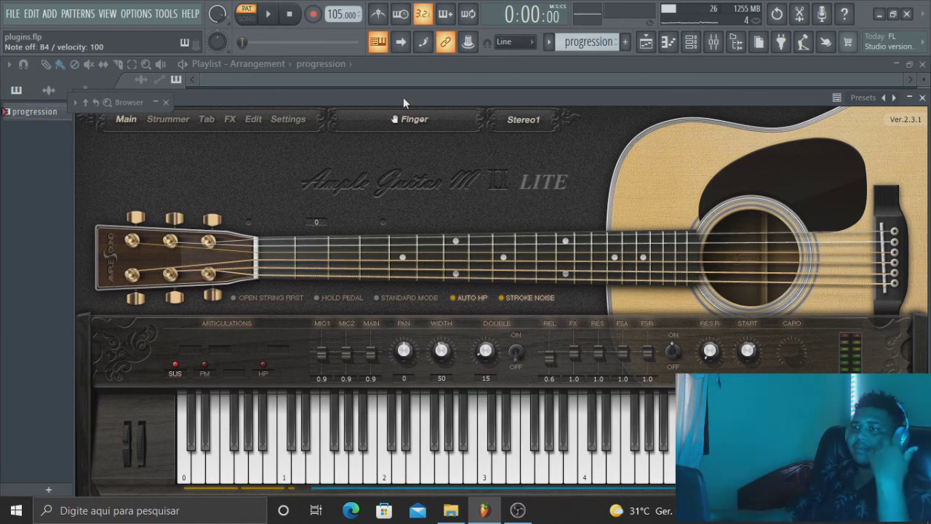
Cut the chord notes from the AGML2 channel and paste them into the Analog Lab V channel.
left_click(691, 41)
right_click(571, 179)
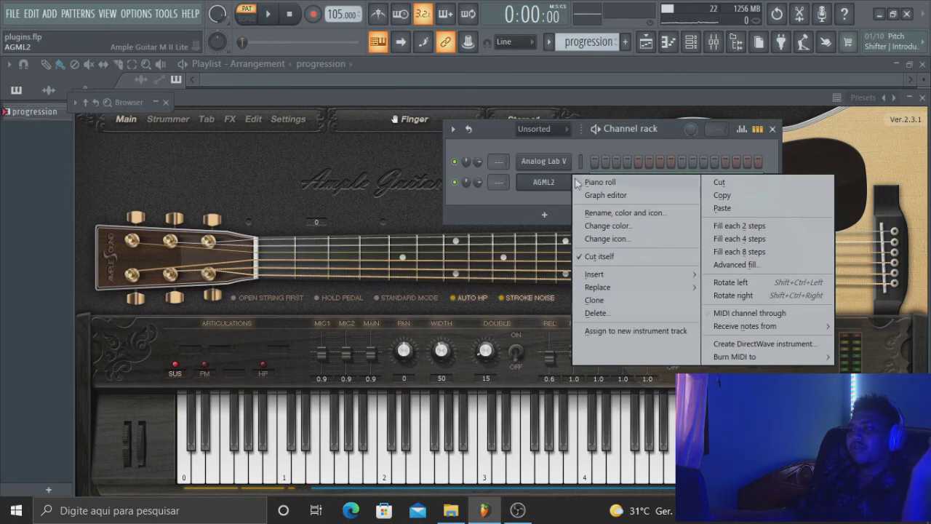
left_click(749, 183)
right_click(570, 160)
left_click(716, 187)
Delete the AGML2 channel from the channel rack.
right_click(526, 180)
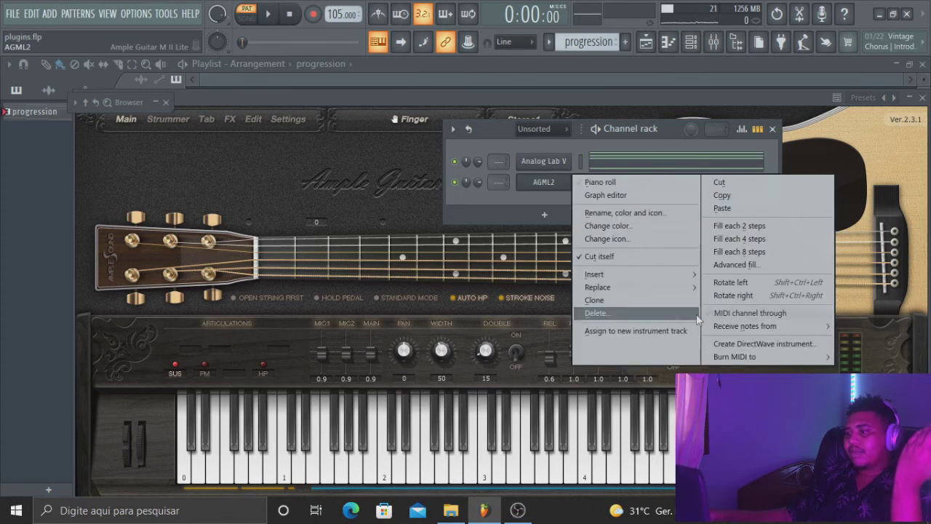
left_click(595, 313)
left_click(533, 299)
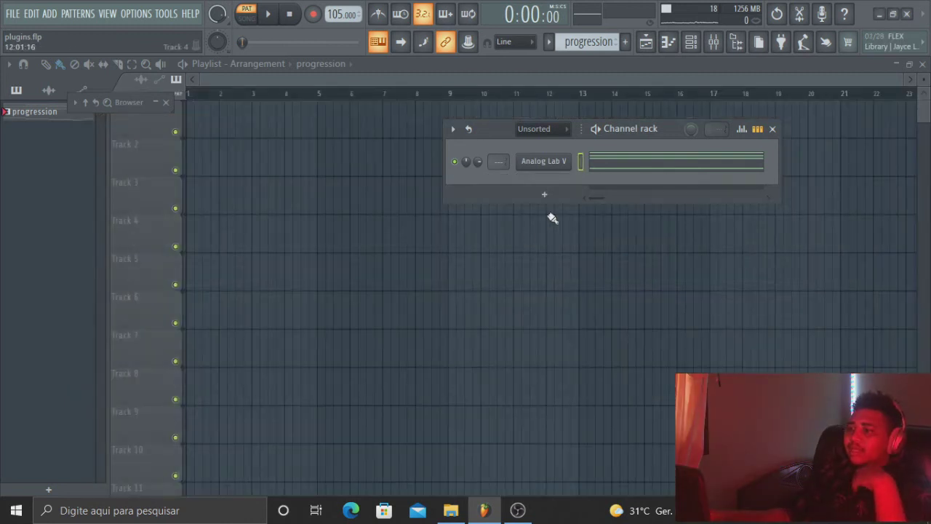
Open the Analog Lab V window, move it into view and enlarge its height to show more of the home page.
left_click(551, 172)
left_click_drag(573, 206, 518, 88)
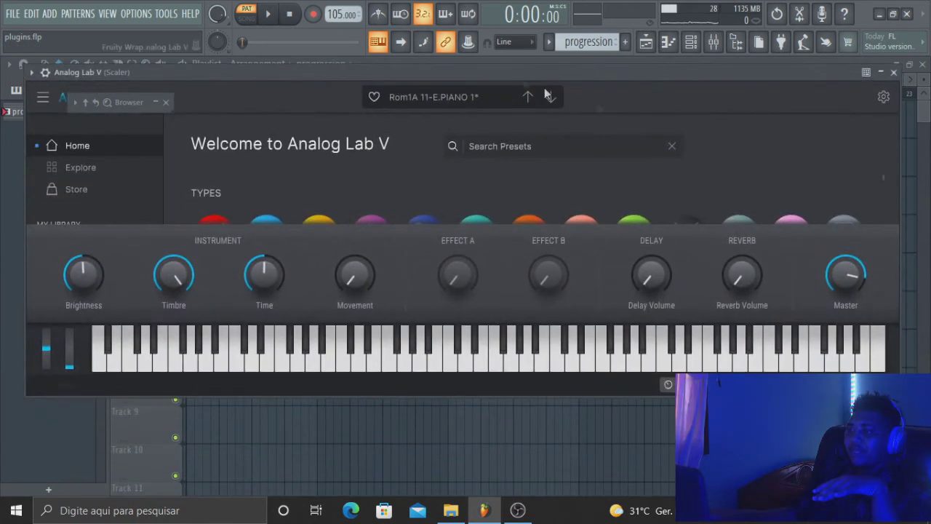
left_click_drag(893, 390, 893, 492)
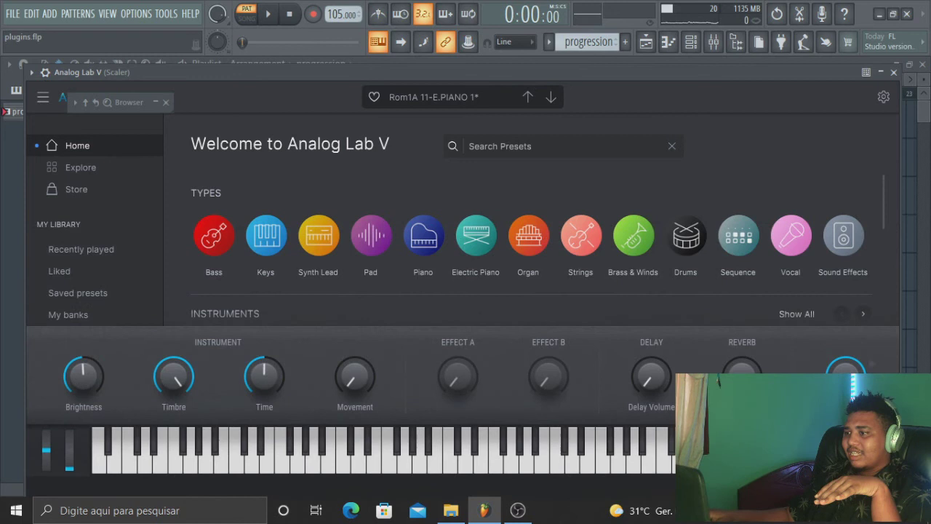
left_click_drag(557, 69, 573, 67)
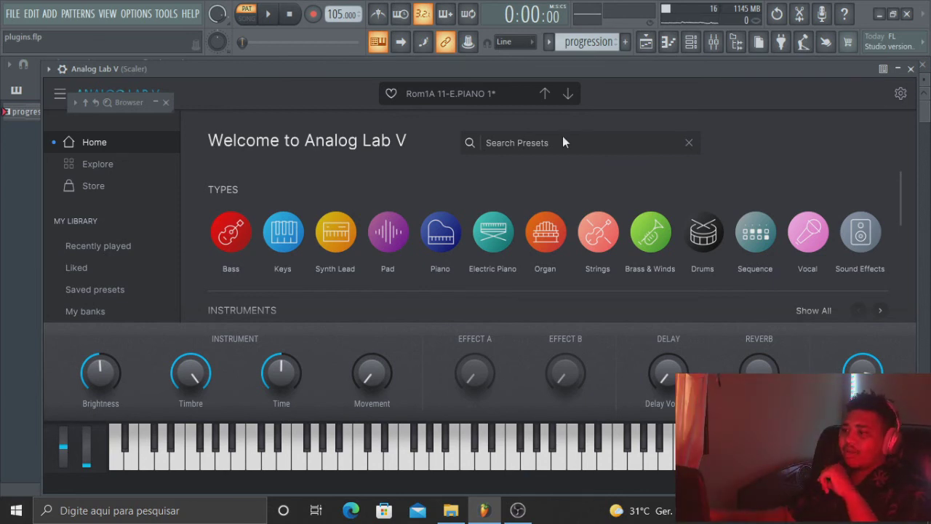
Look through the sound types, instruments and designers on Analog Lab V's home page.
scroll(573, 244, "down", 2)
scroll(573, 246, "down", 1)
mouse_move(573, 246)
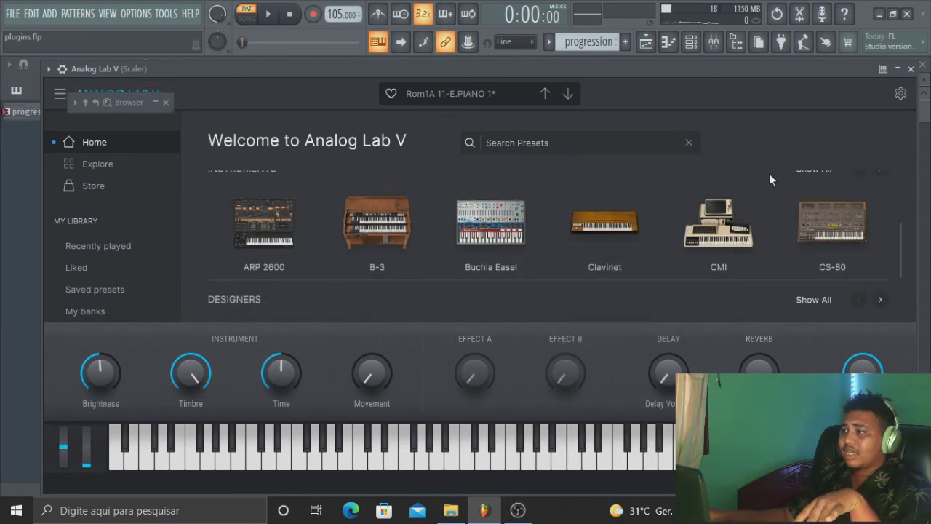
scroll(769, 174, "up", 2)
scroll(771, 178, "up", 2)
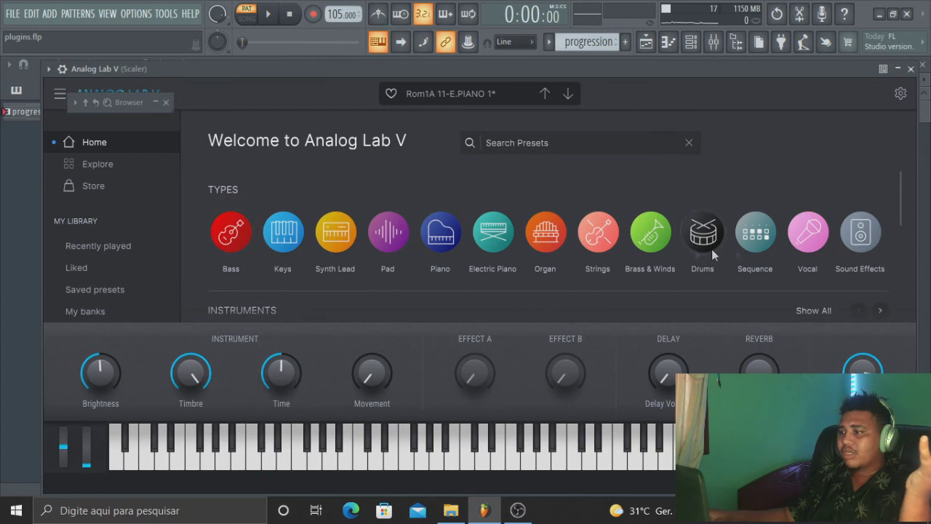
mouse_move(614, 67)
left_mouse_down()
mouse_move(603, 79)
mouse_move(616, 98)
mouse_move(647, 75)
mouse_move(624, 64)
mouse_move(611, 75)
left_mouse_up()
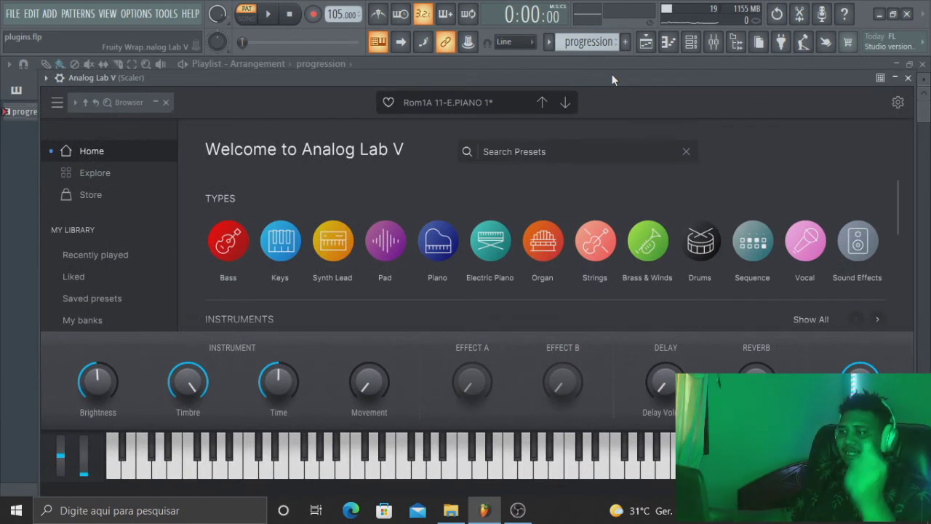